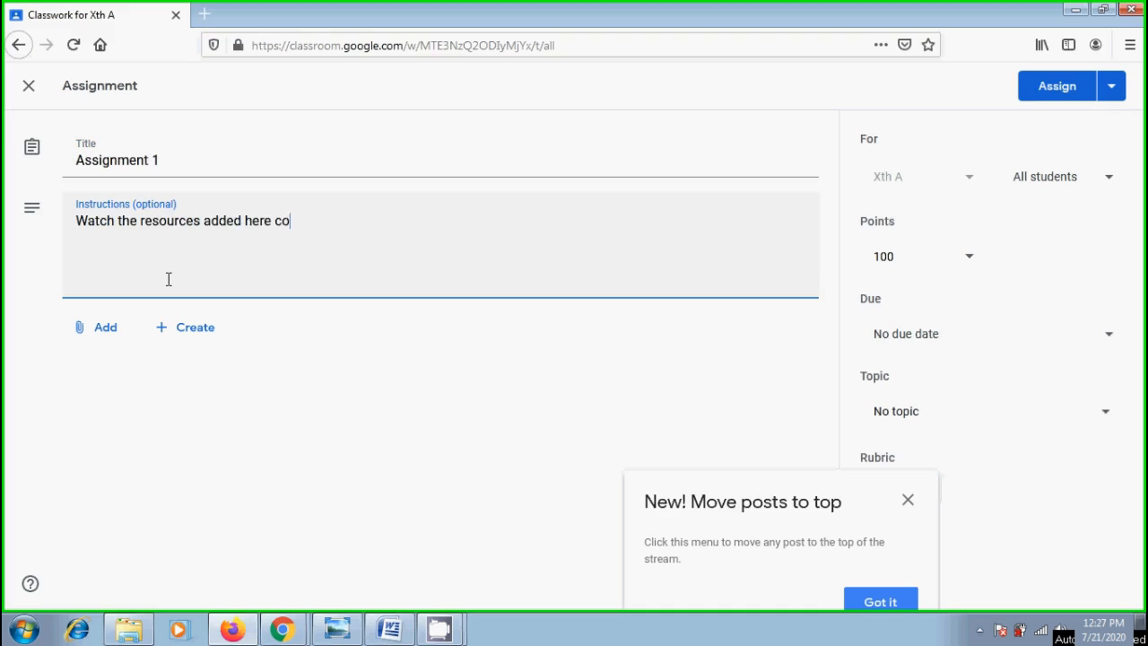
Complete the assignment instructions so they read "Watch the resources added here completely.".
text(y.)
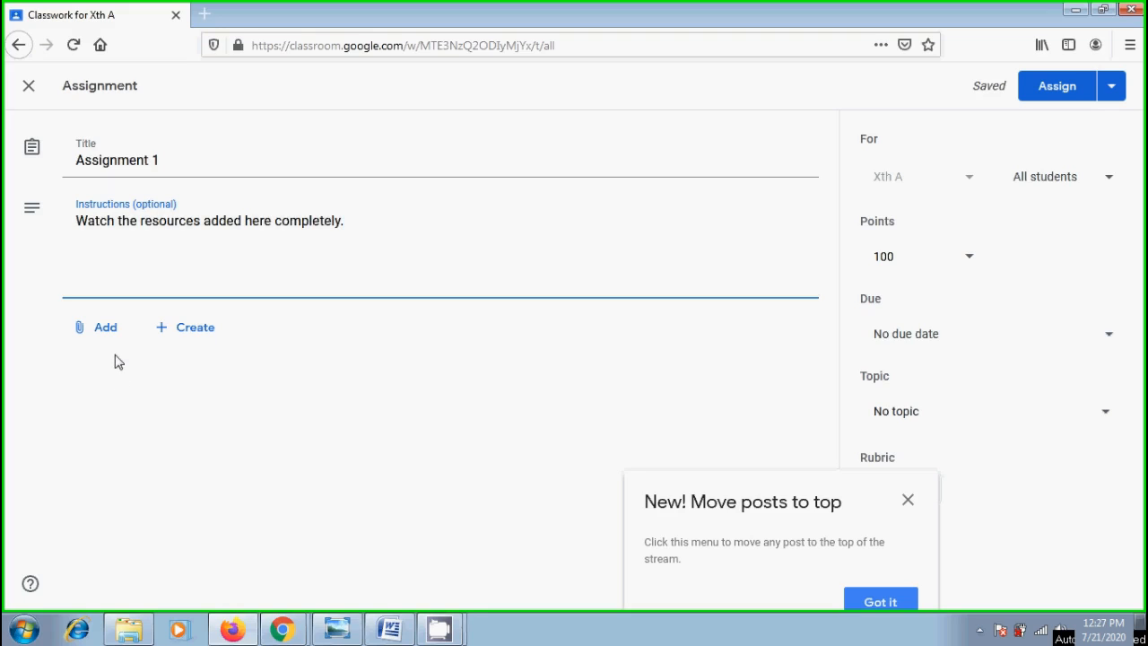
Attach channel Sep 23rd 2018.pdf from the Desktop to the assignment and set its sharing to make a copy for each student.
click(110, 332)
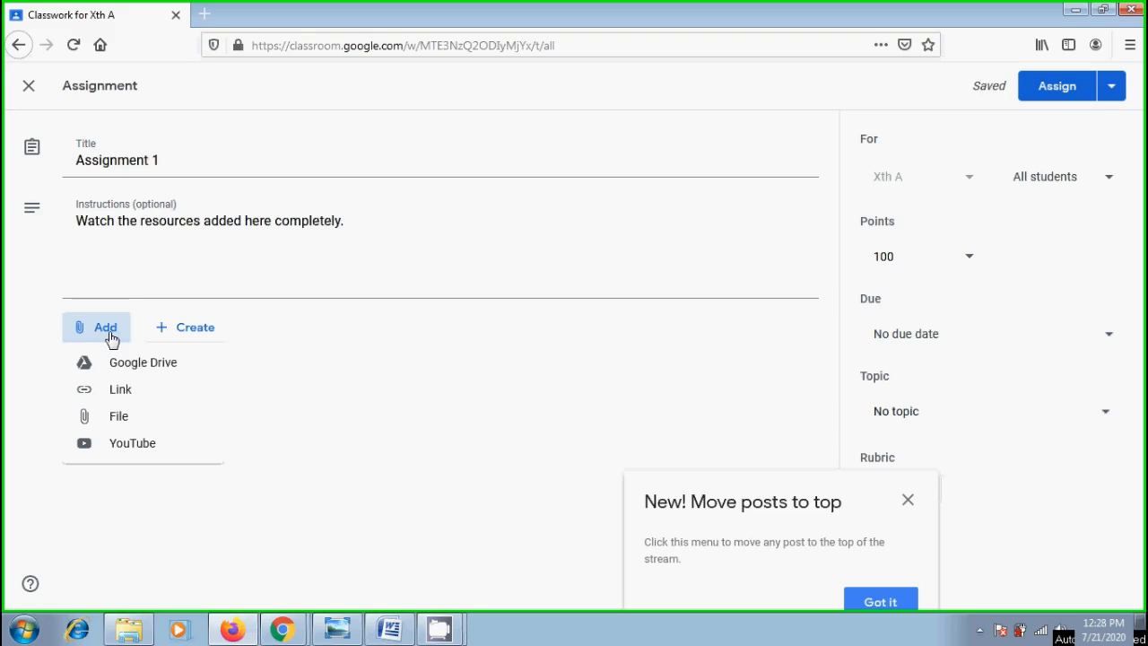
click(140, 418)
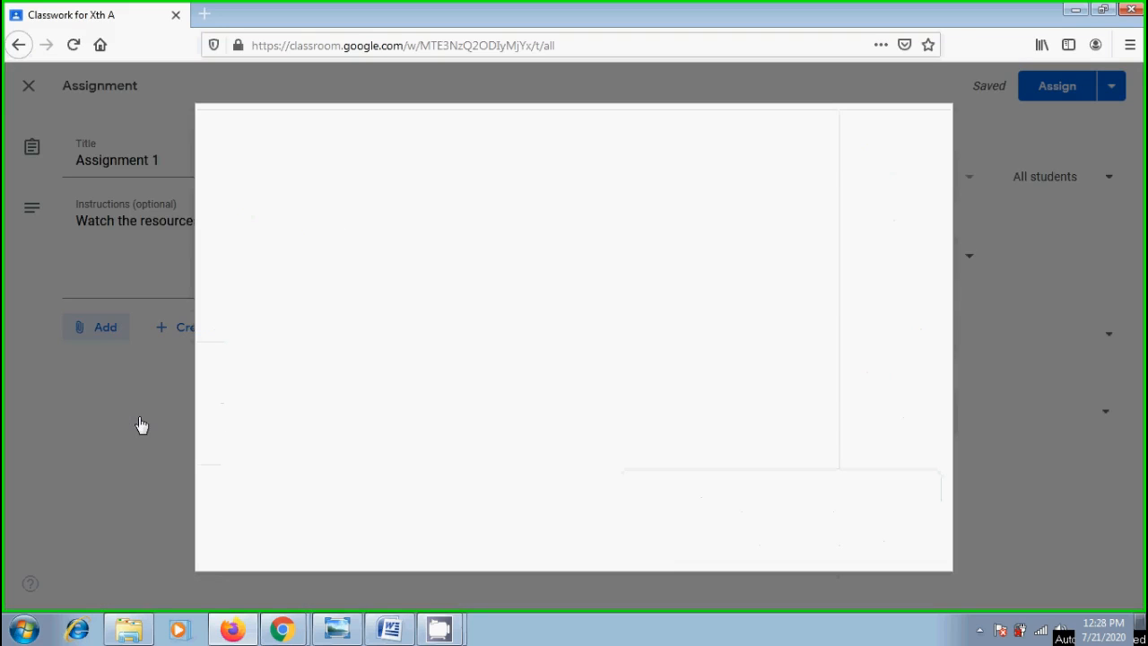
click(348, 190)
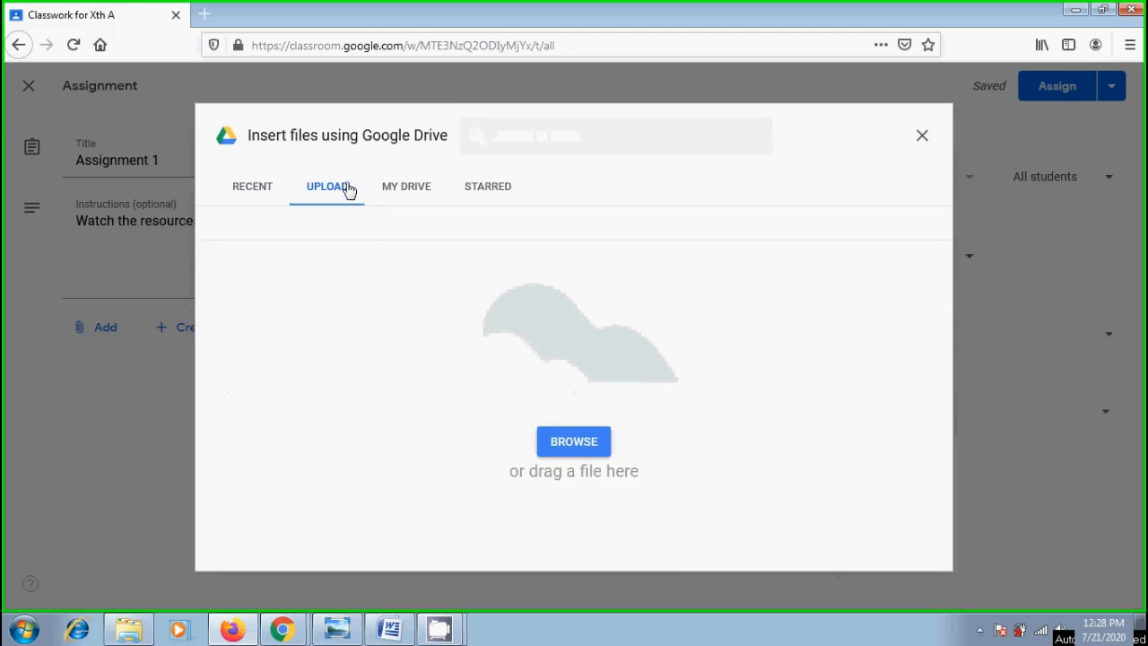
click(579, 450)
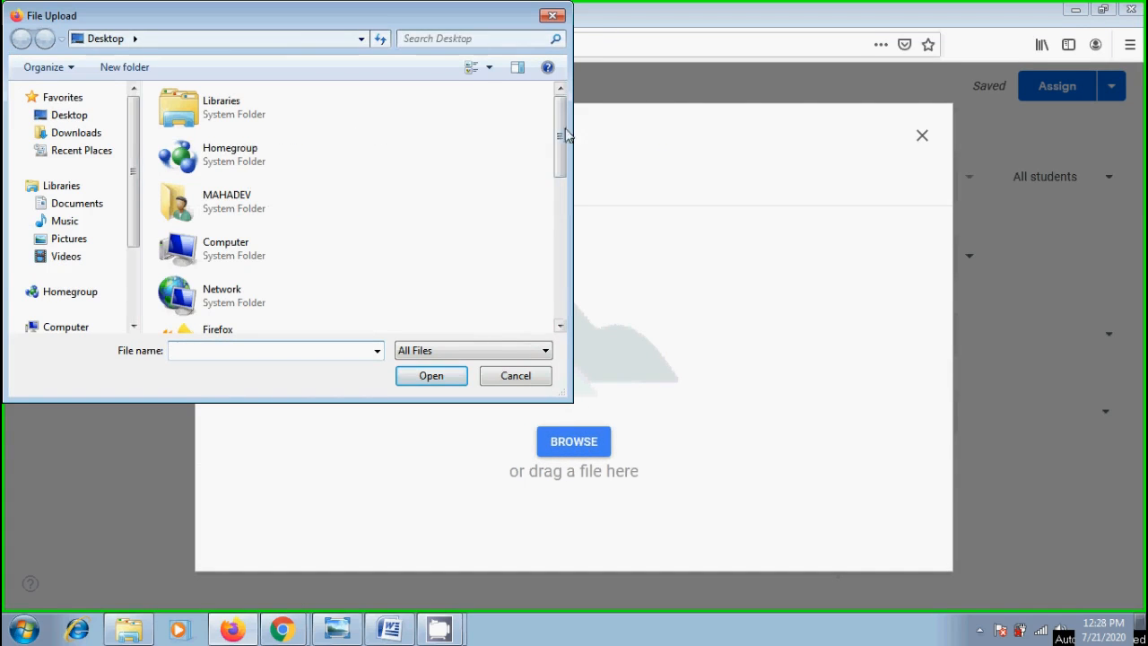
drag(566, 135, 570, 269)
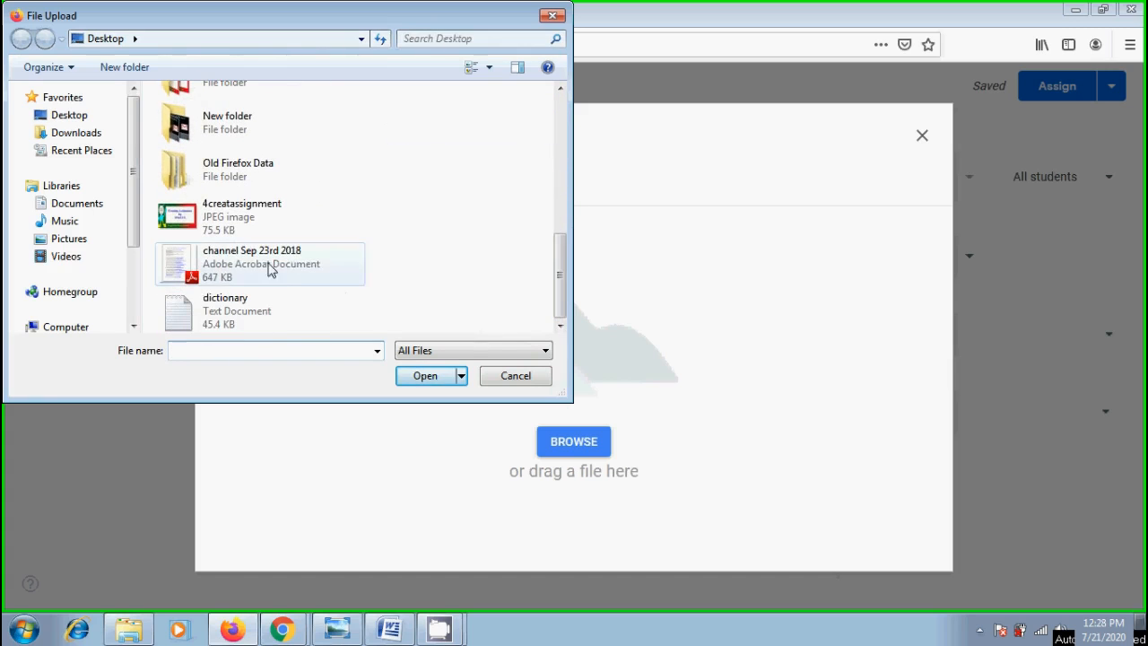
click(272, 270)
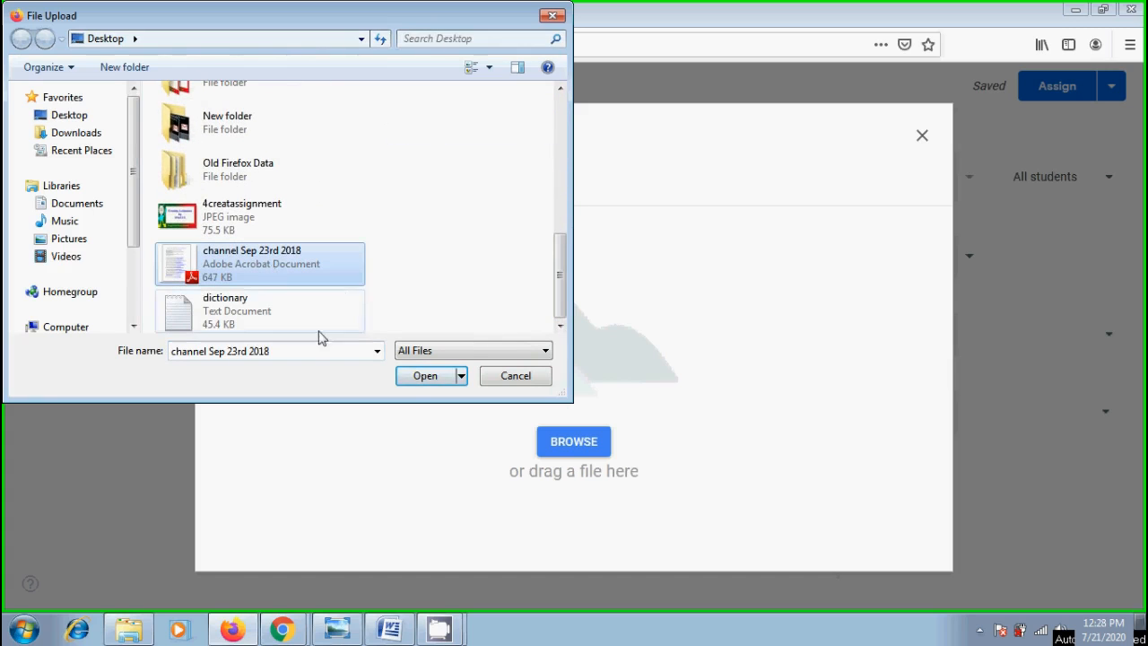
click(424, 376)
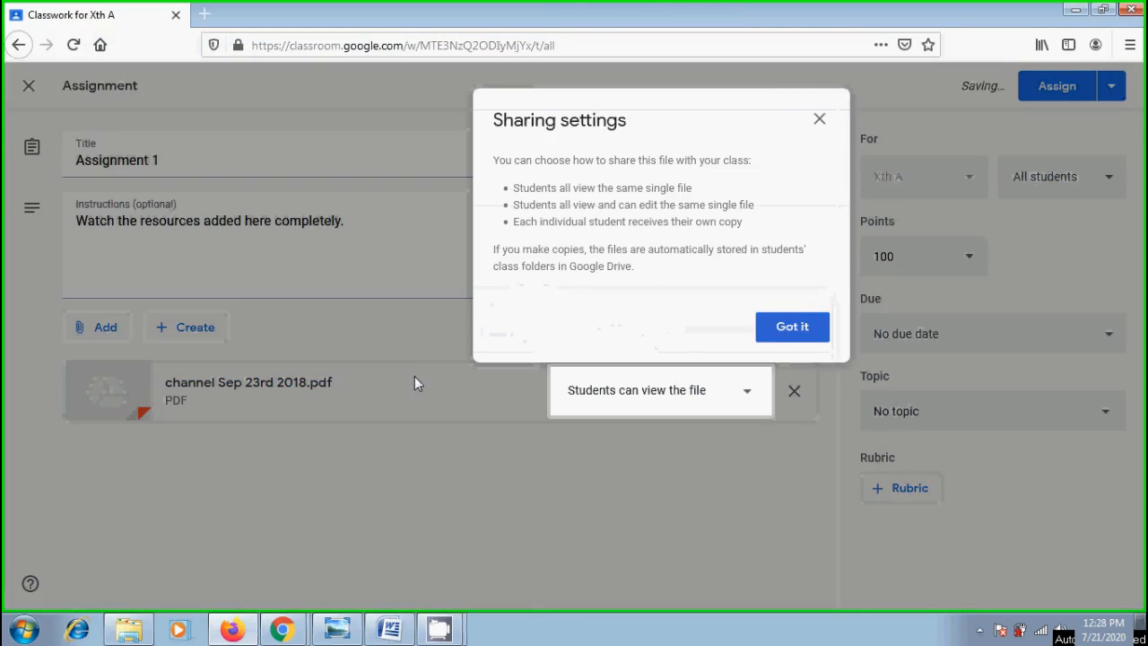
click(807, 334)
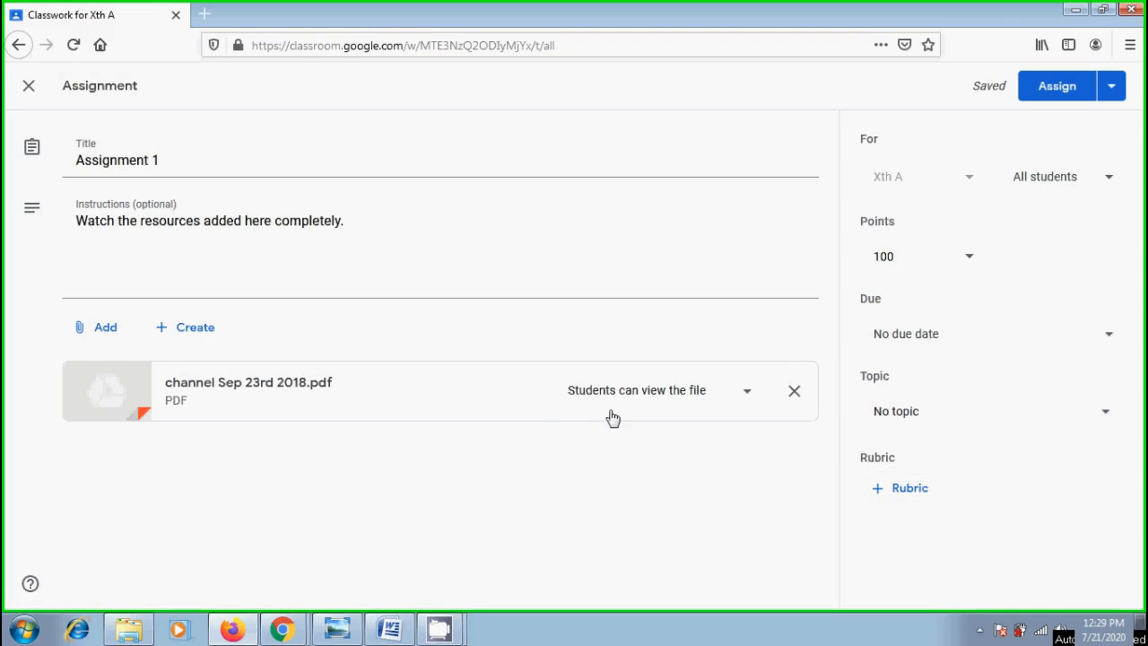
click(748, 394)
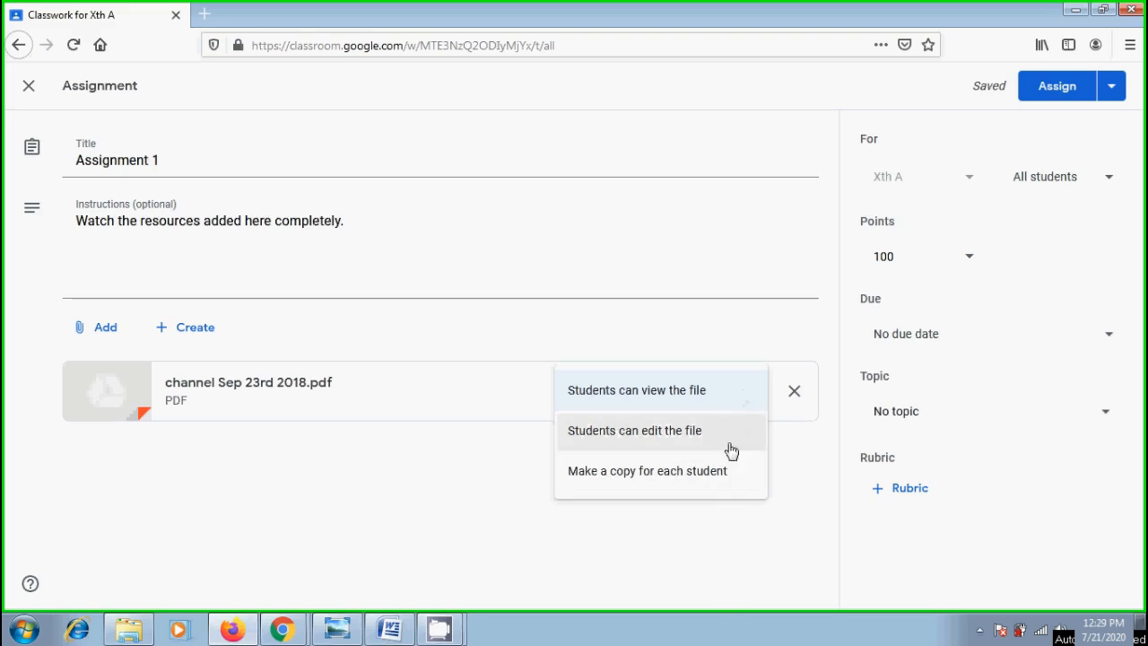
click(680, 478)
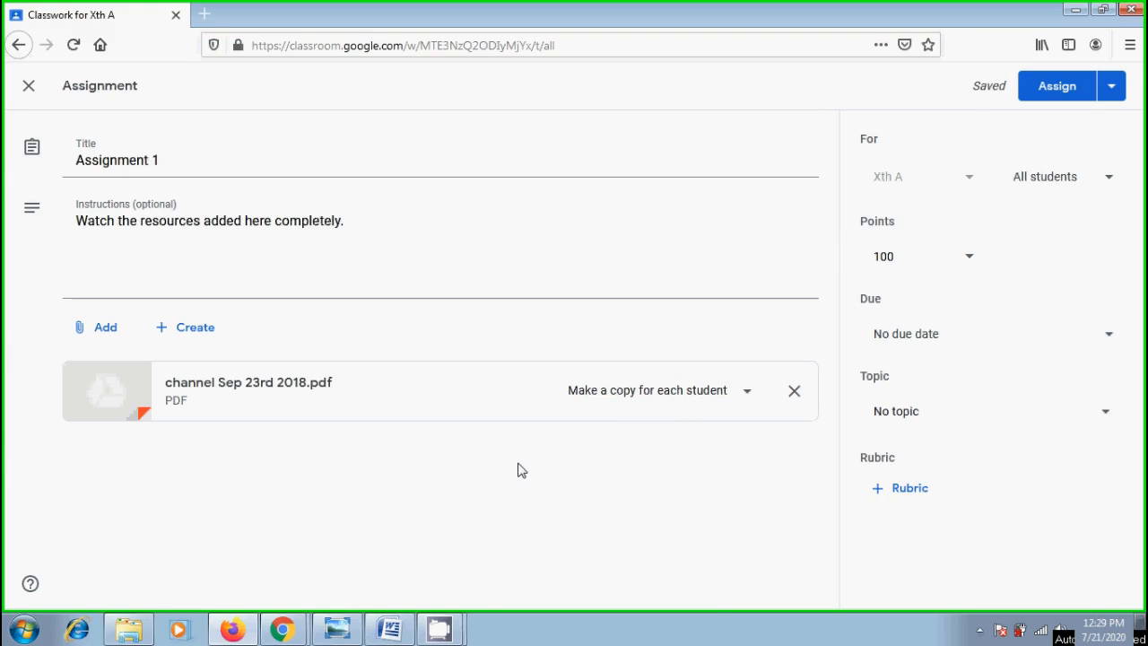
click(109, 334)
click(139, 398)
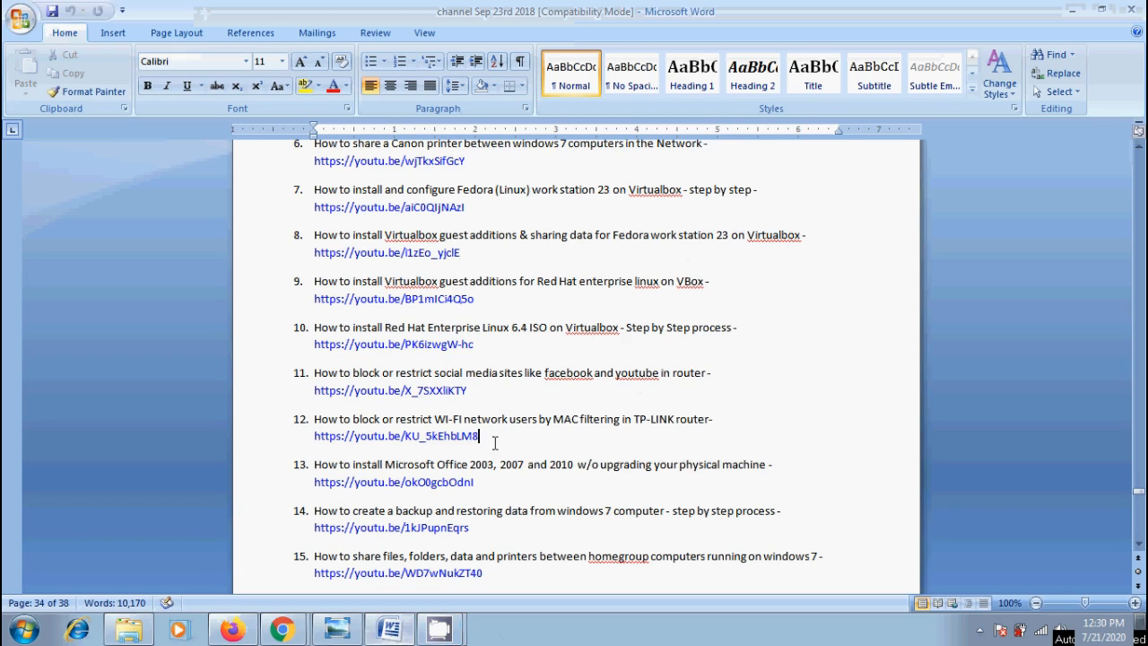
drag(481, 436, 315, 432)
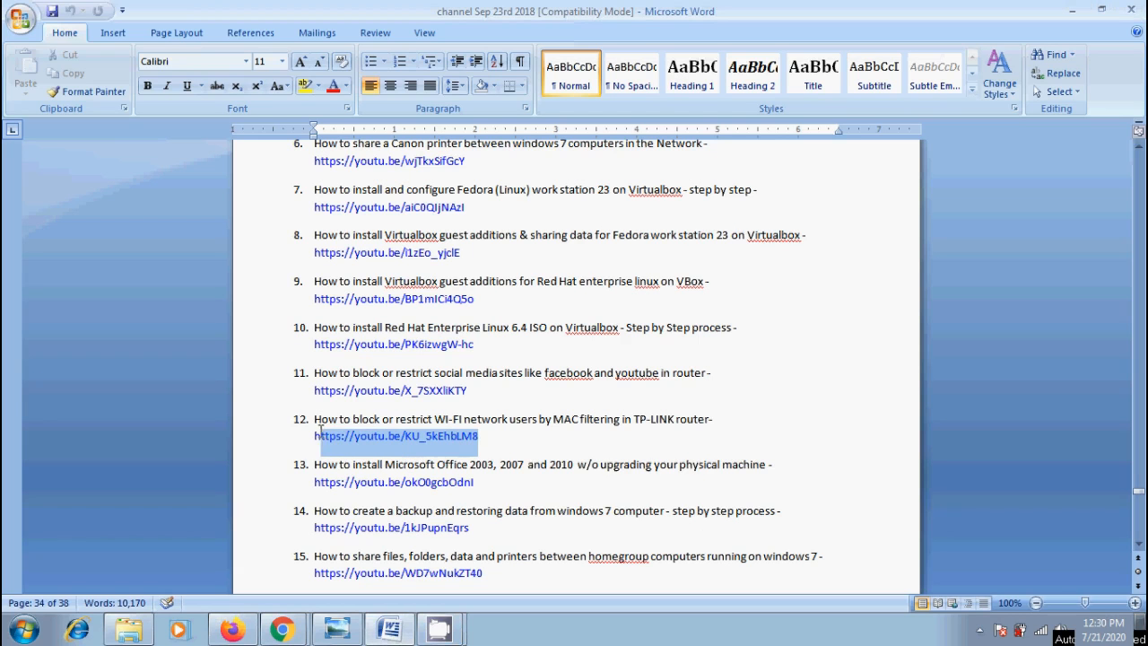
click(232, 630)
key(ctrl+v)
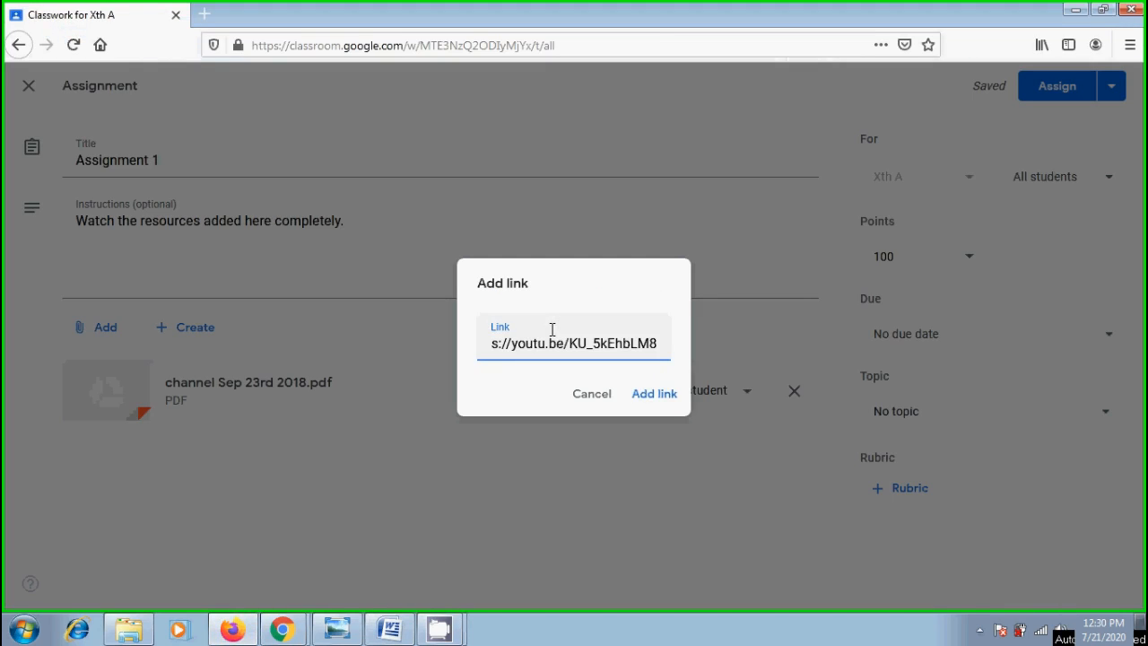
click(654, 396)
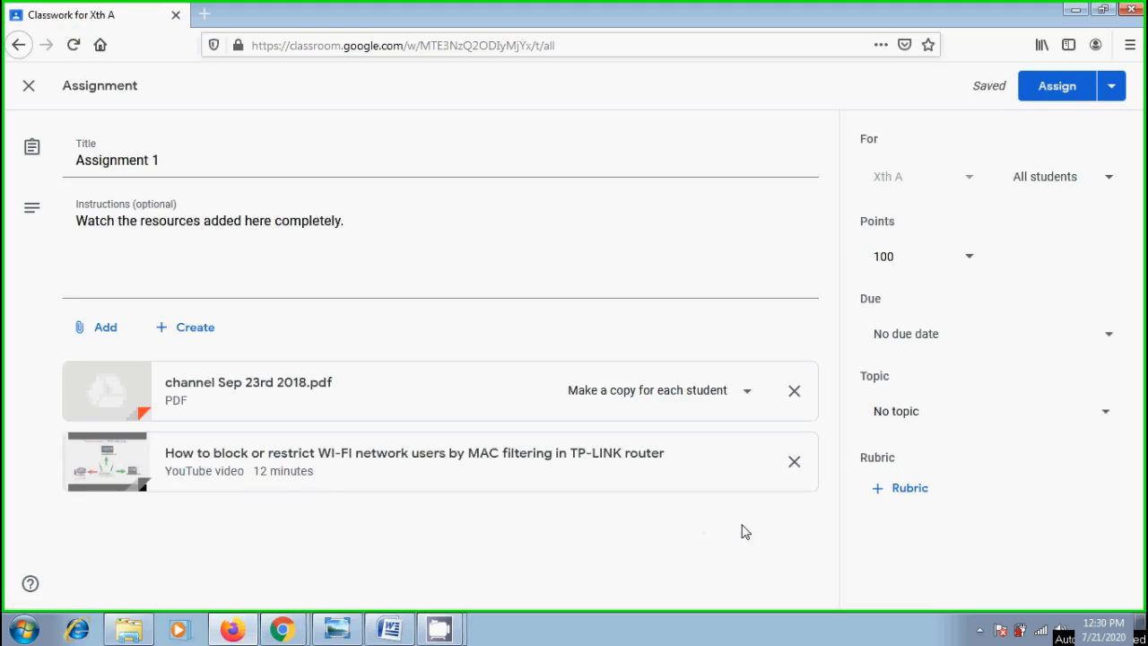
Check which students receive the assignment and which points options it offers.
click(1112, 185)
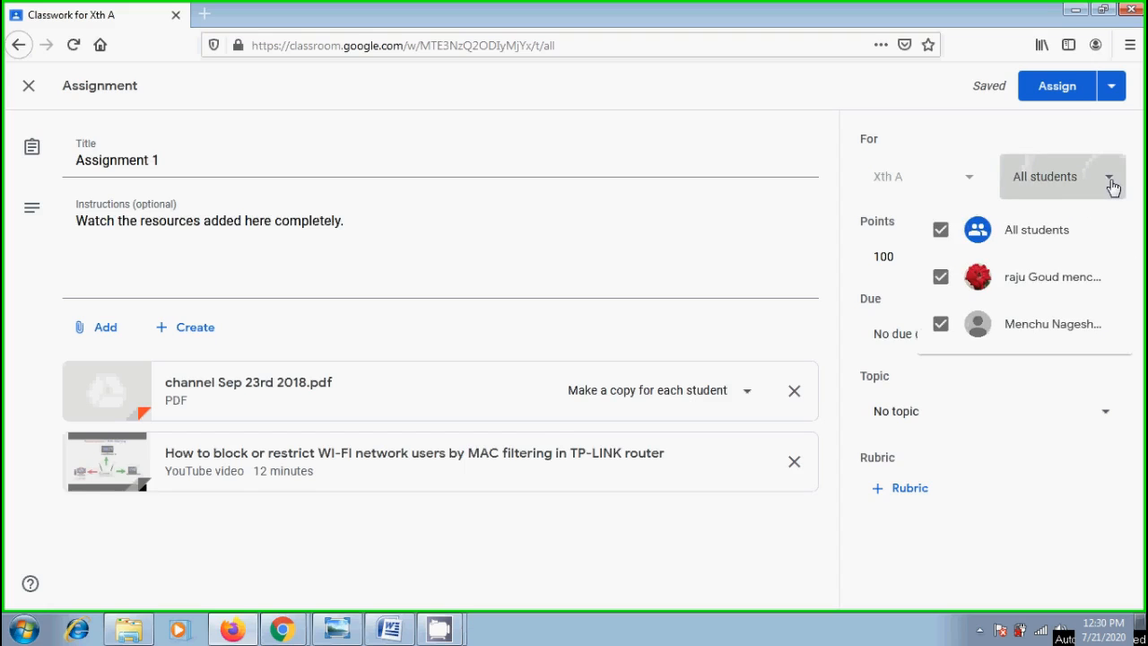
click(1112, 185)
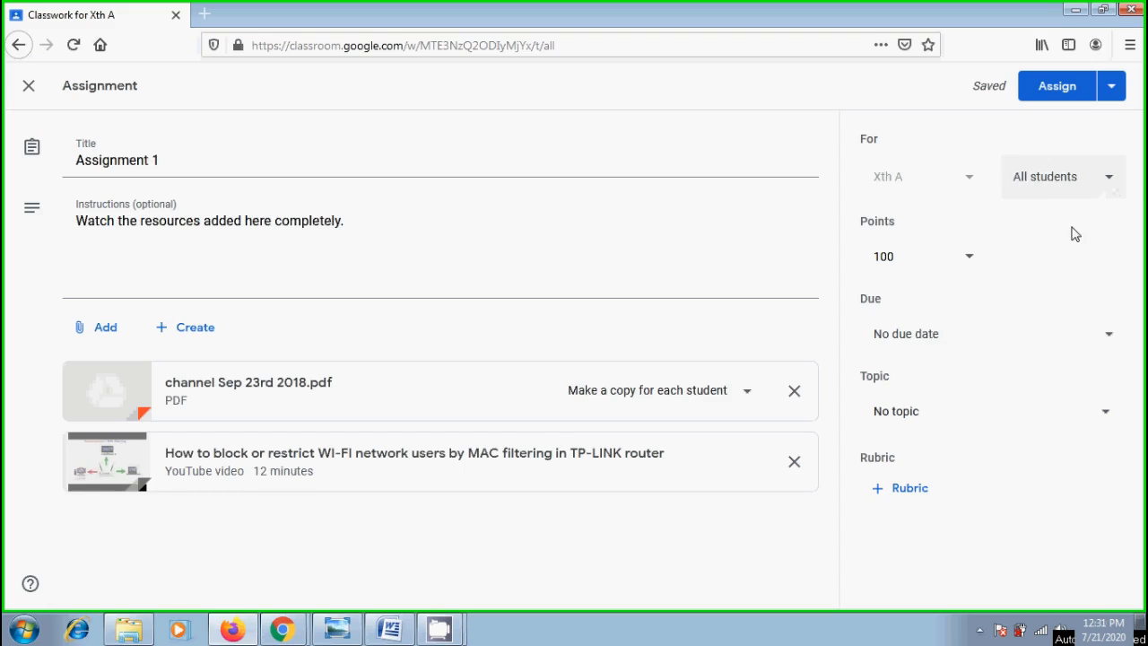
click(970, 269)
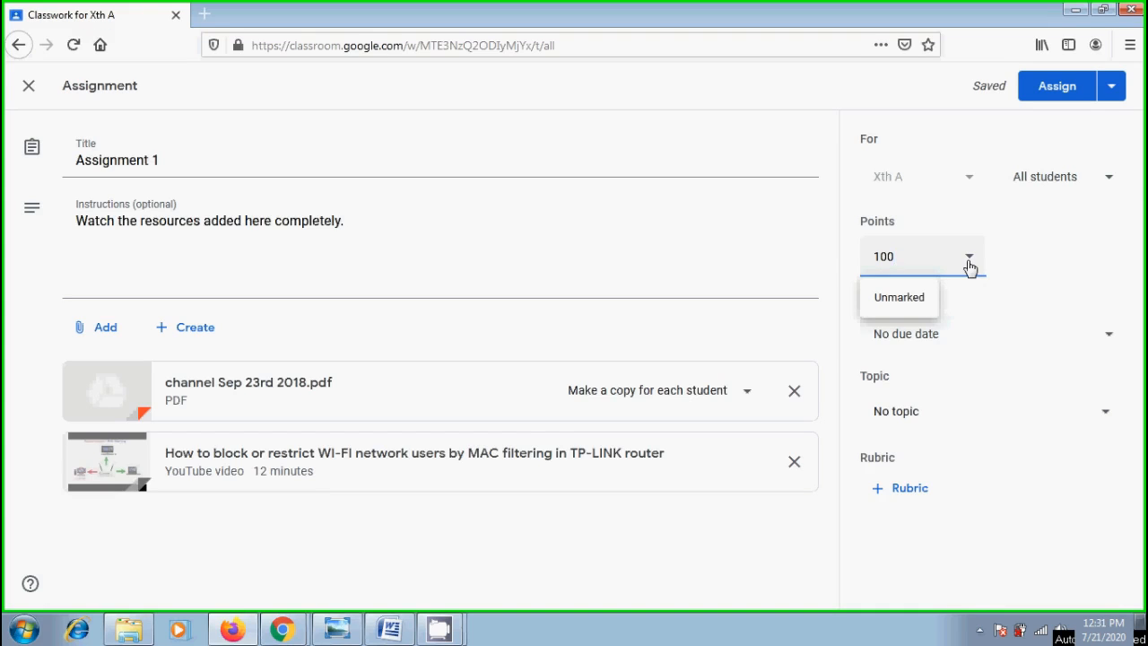
click(1023, 297)
Set the assignment's due date to 23 Jul 2020 and its topic to Windows.
click(1107, 336)
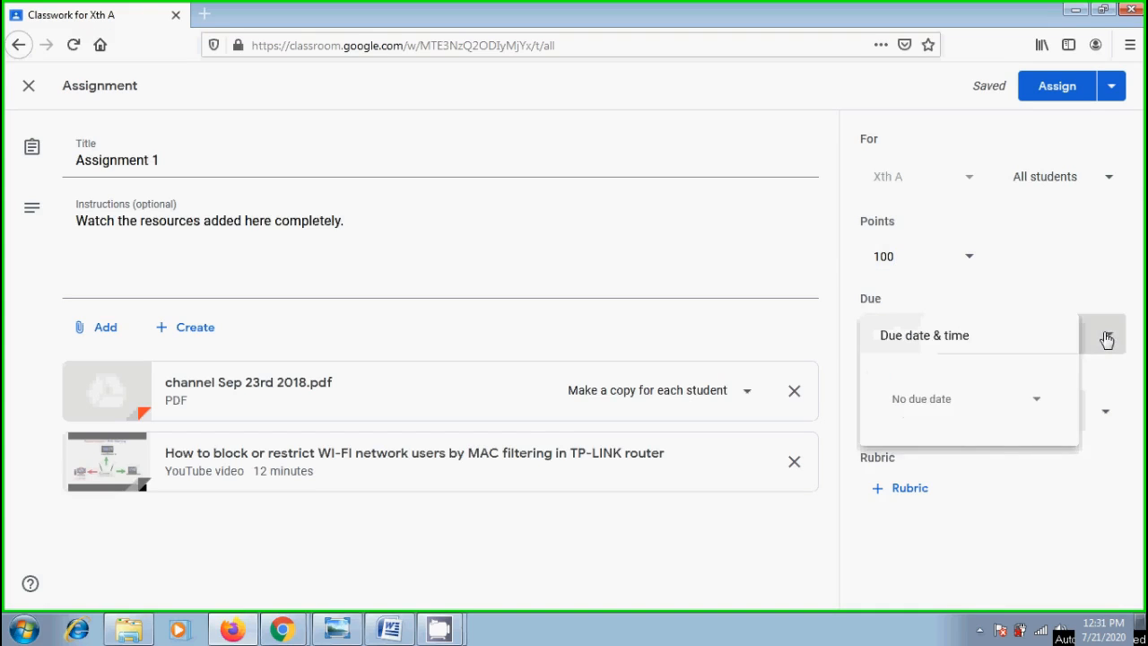
click(978, 558)
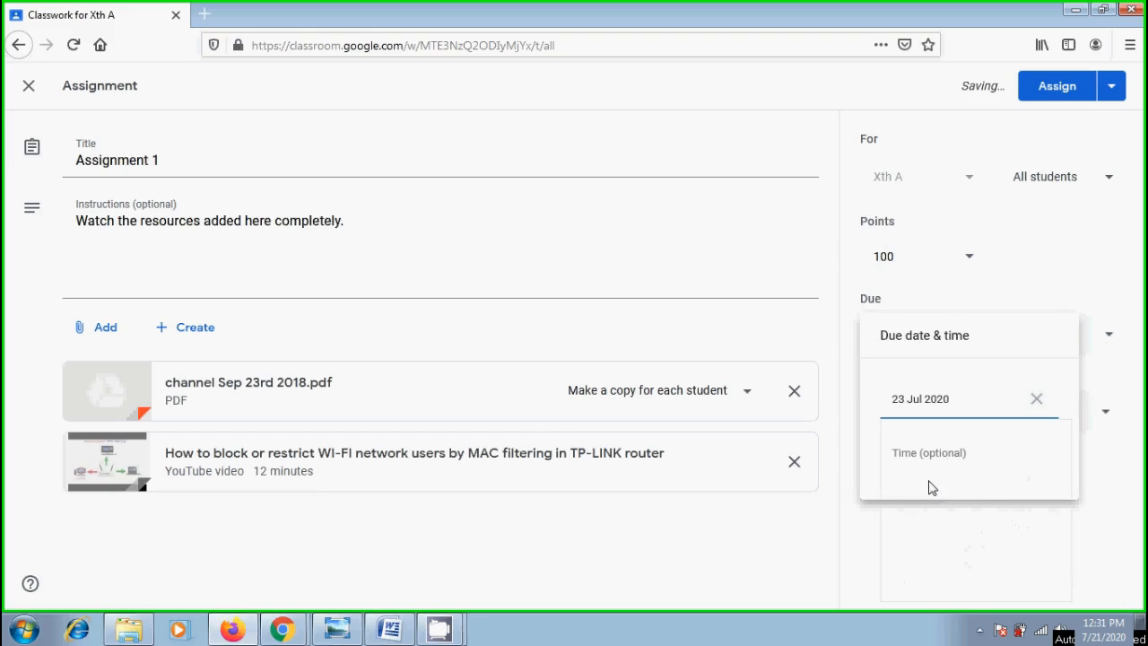
click(1097, 470)
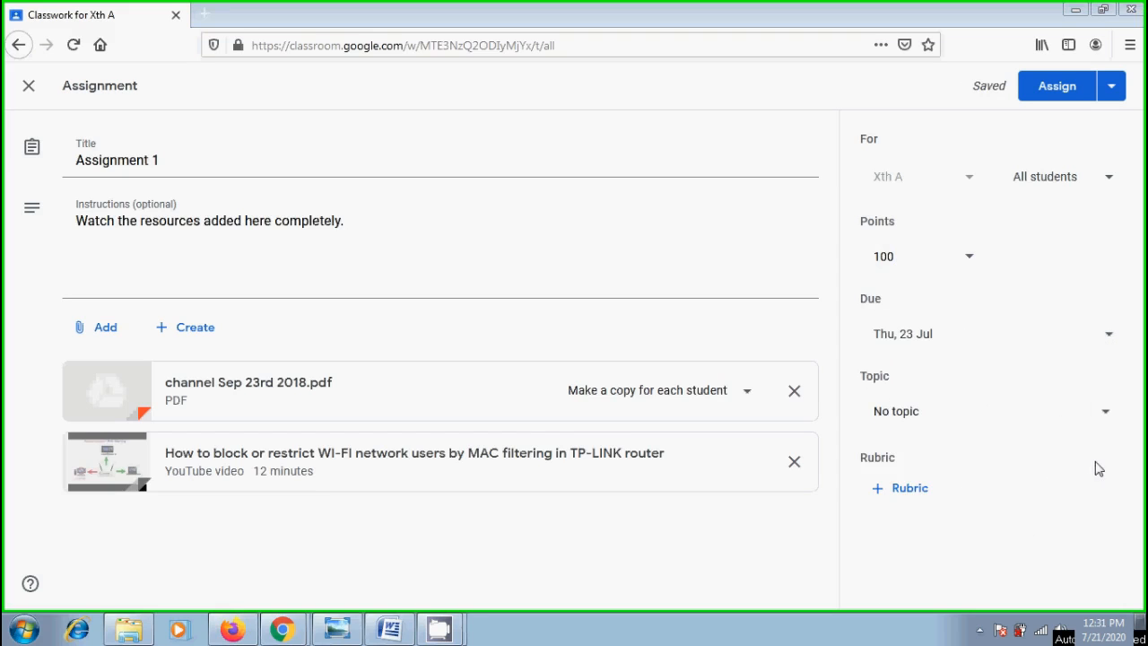
click(1108, 413)
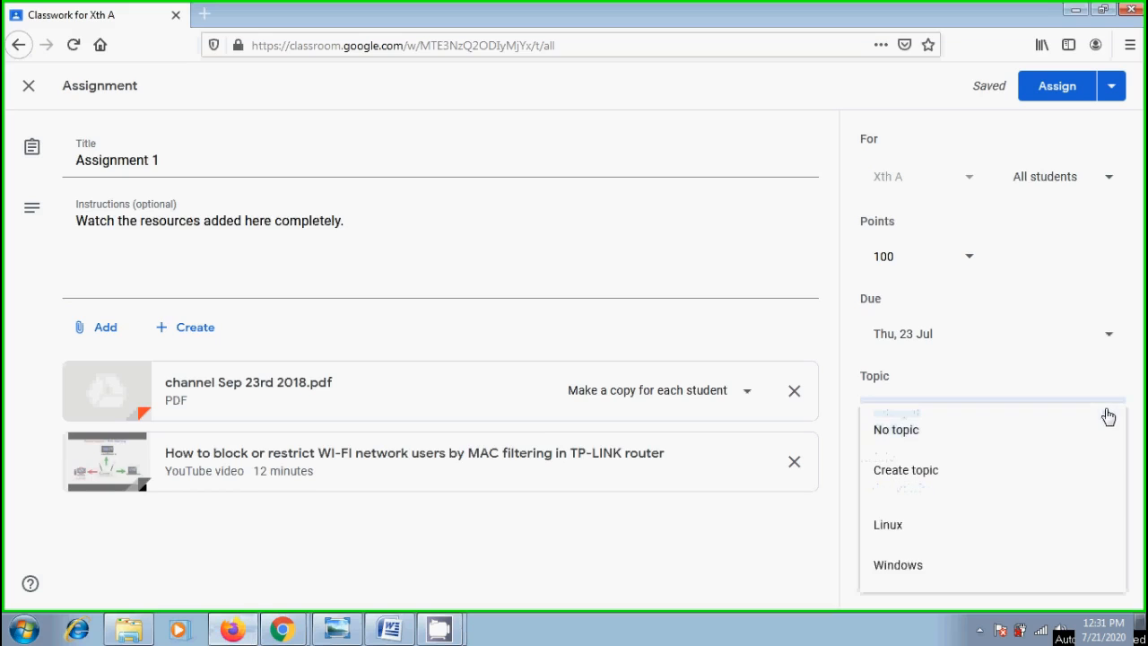
click(878, 567)
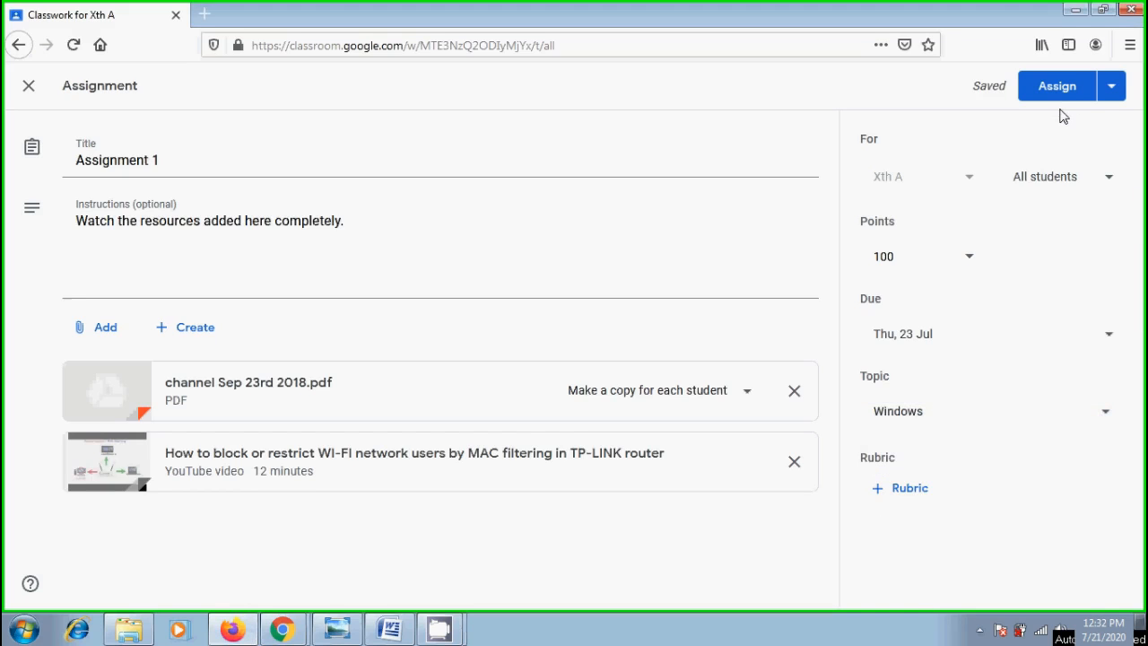
Assign the work to the class and expand the posted Assignment 1 under the Windows topic.
click(1112, 86)
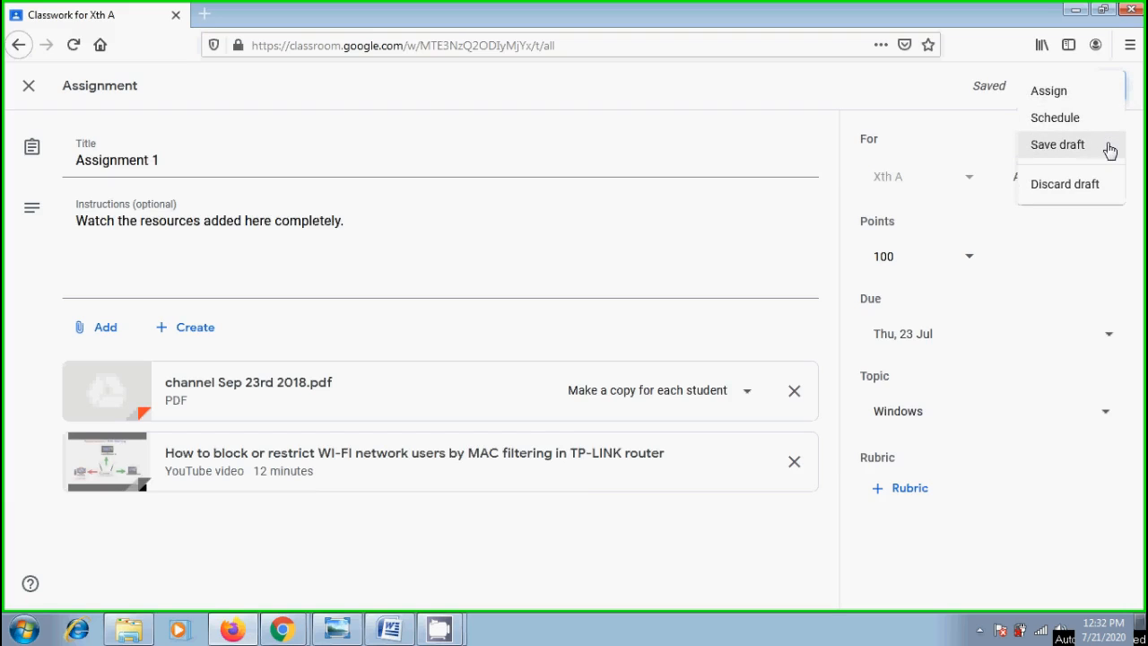
click(1050, 97)
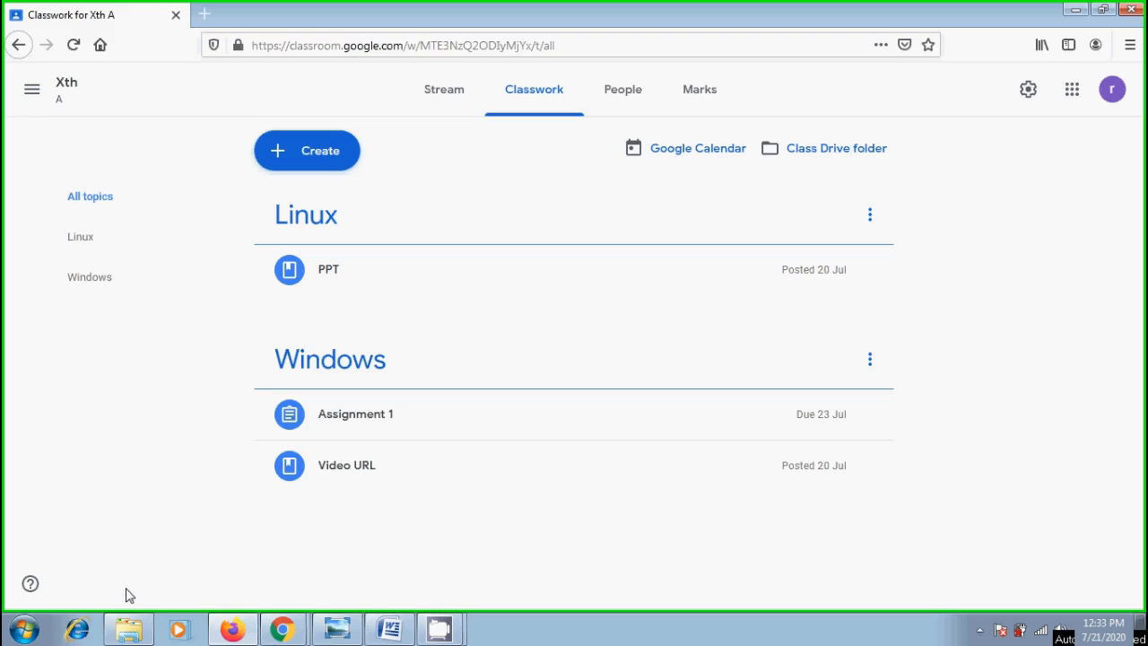
click(385, 416)
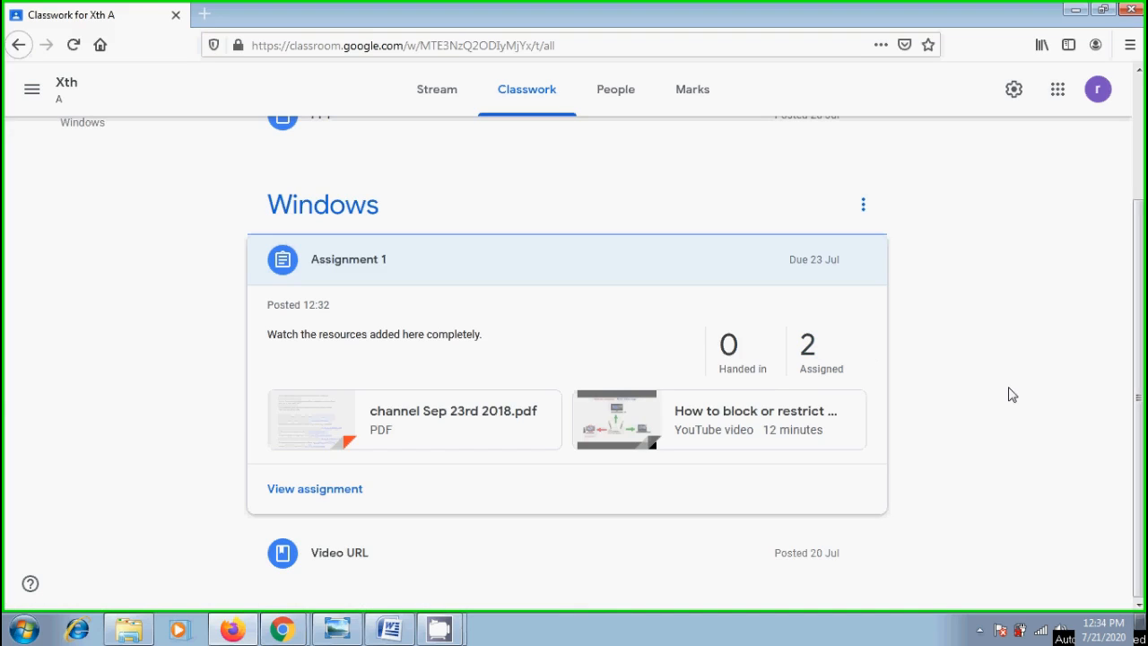
Switch to Google Chrome, sign in with the student's Google account and open Google Classroom.
mouse_move(282, 628)
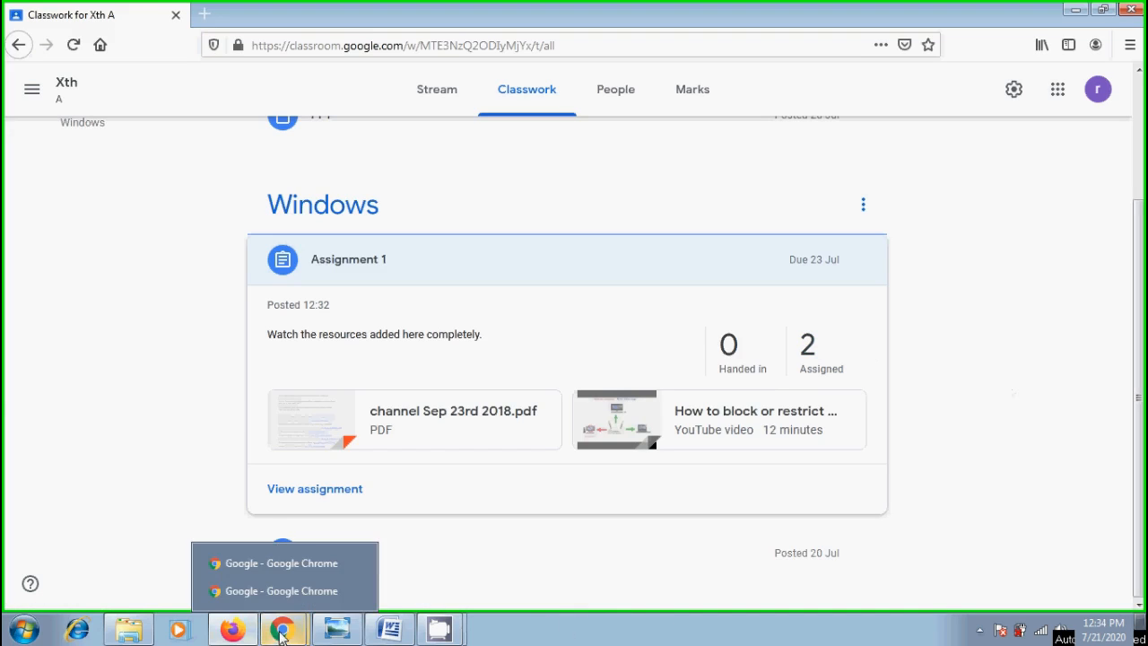
click(282, 579)
click(1100, 115)
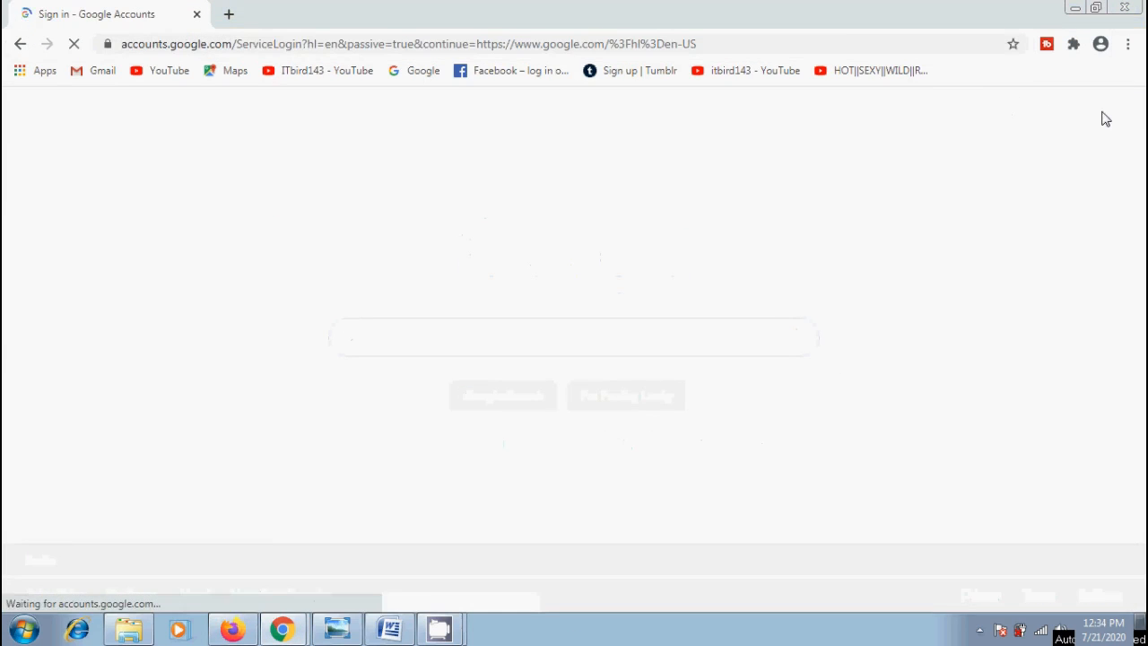
click(537, 292)
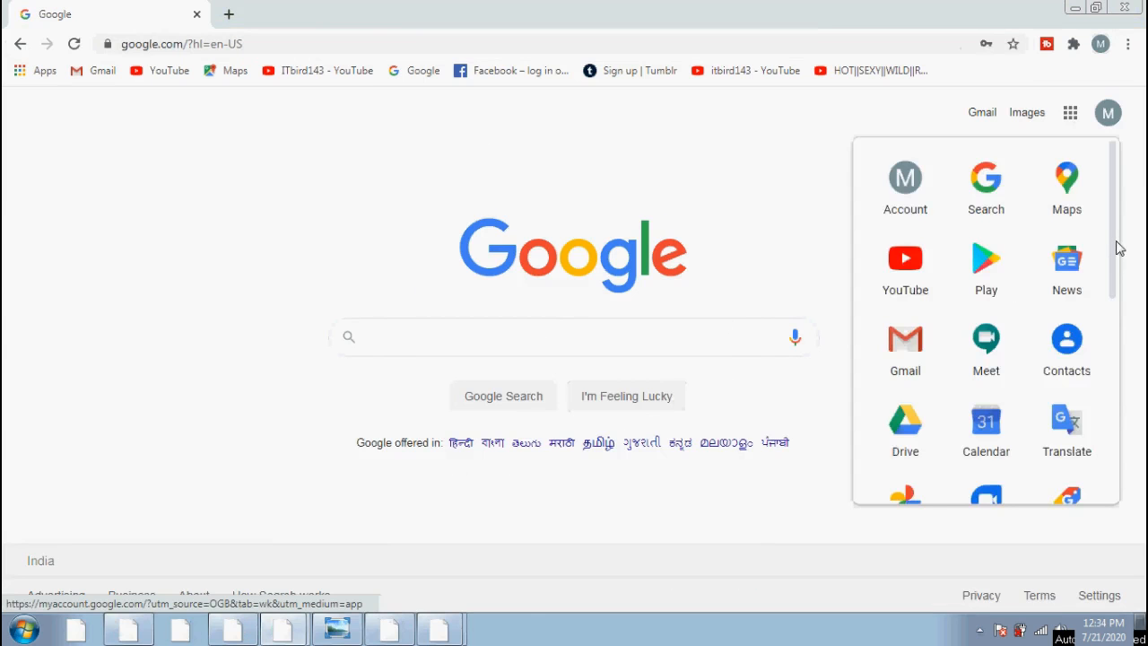
drag(1115, 246, 1105, 424)
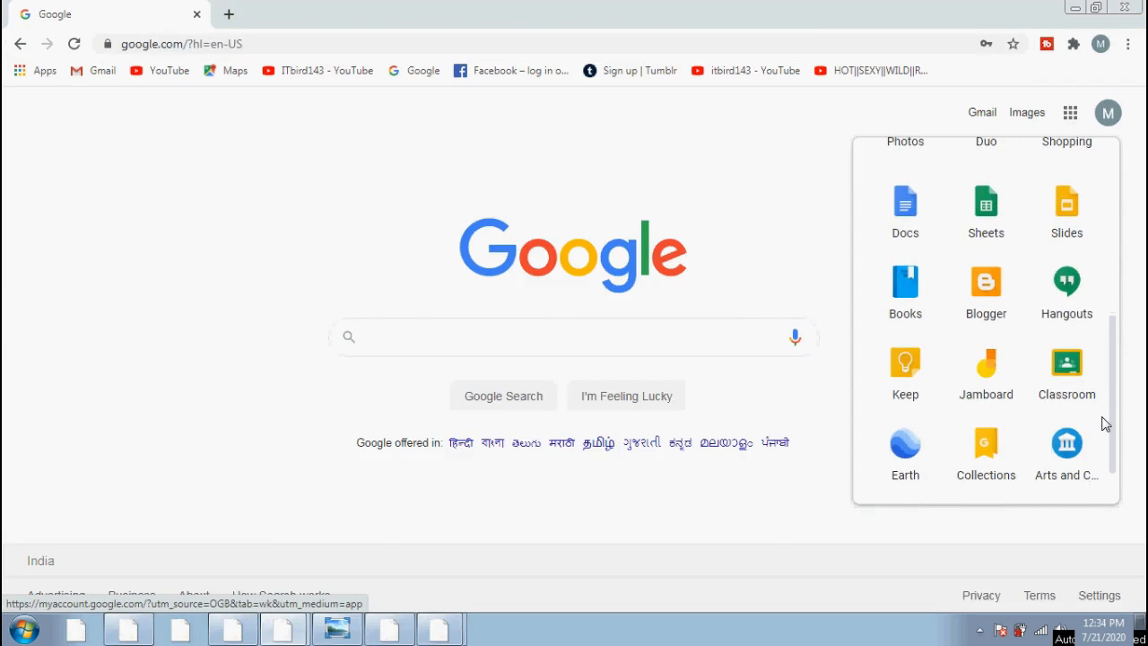
click(1083, 375)
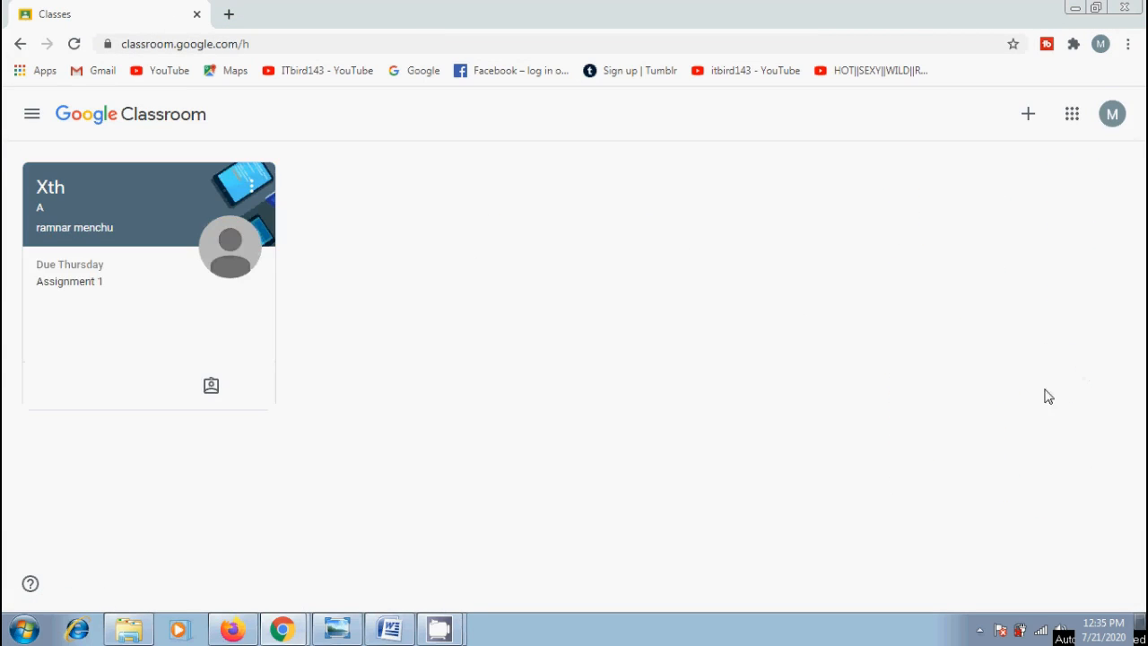
Open the Xth class as the student, look through its Stream posts and go to its classwork list.
click(82, 194)
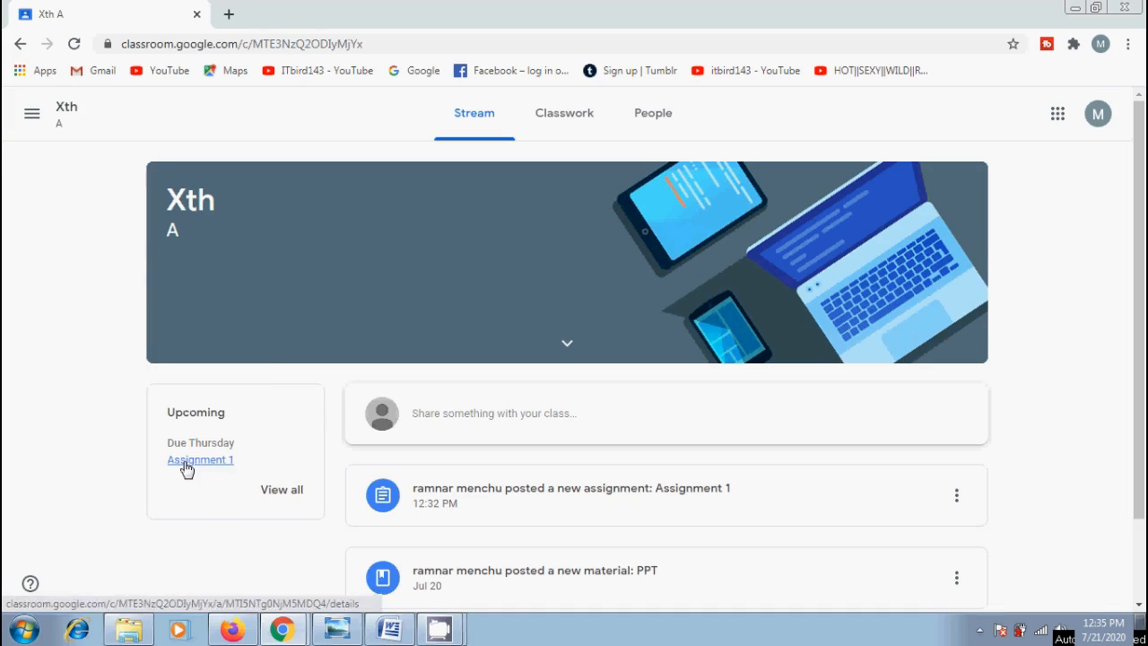
drag(1143, 340, 1144, 419)
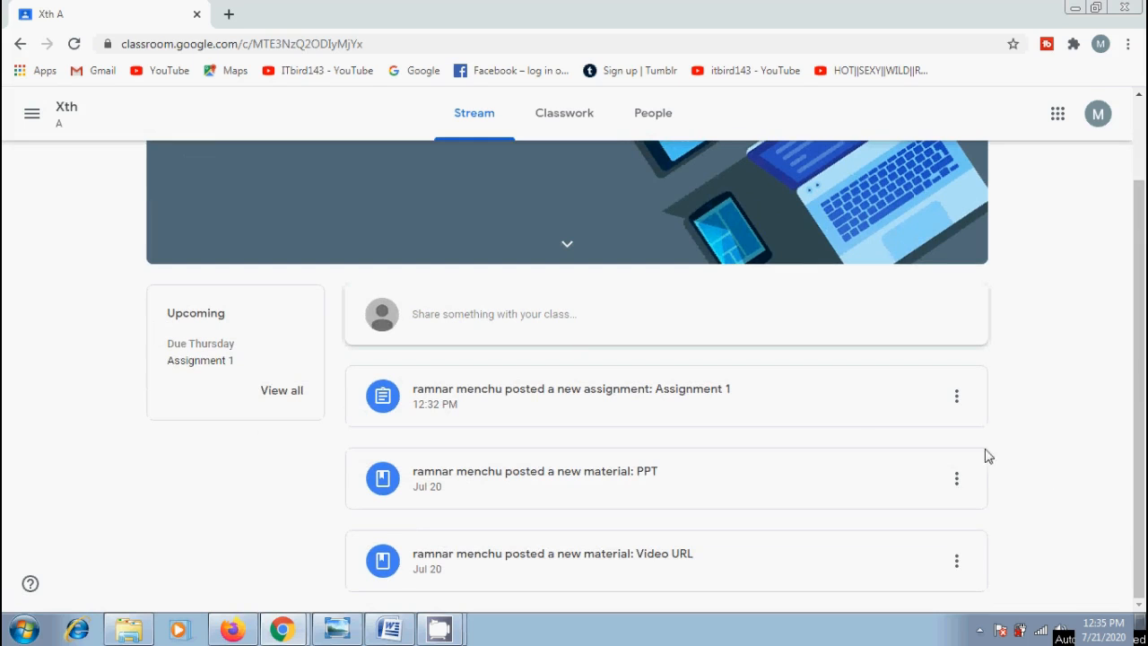
drag(1143, 394, 1142, 316)
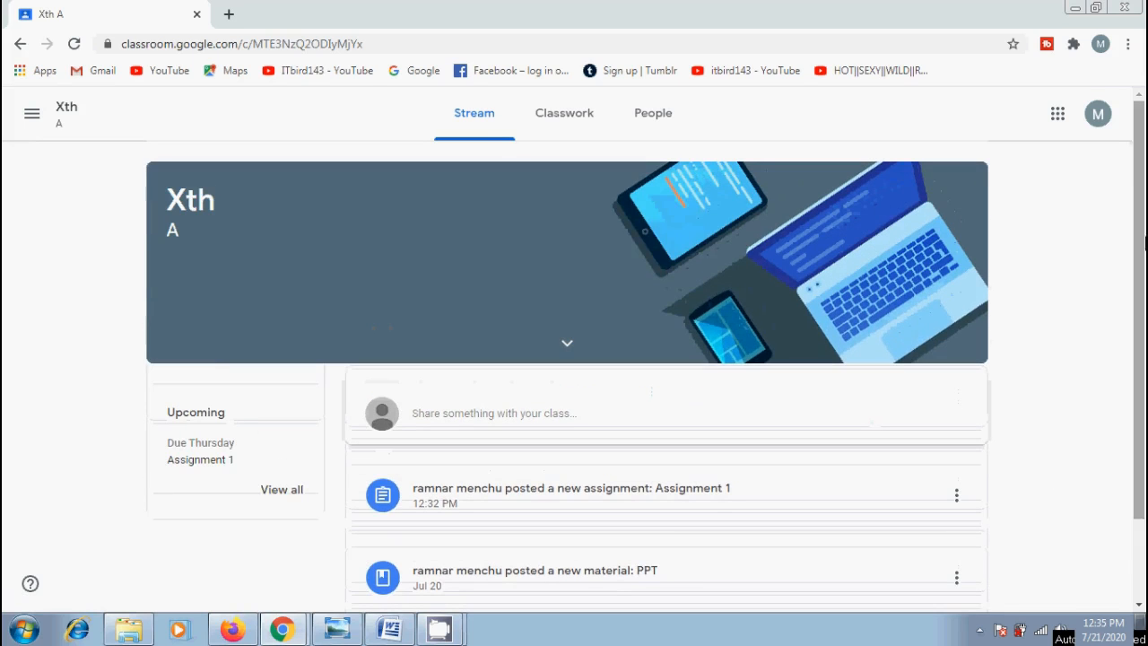
click(537, 117)
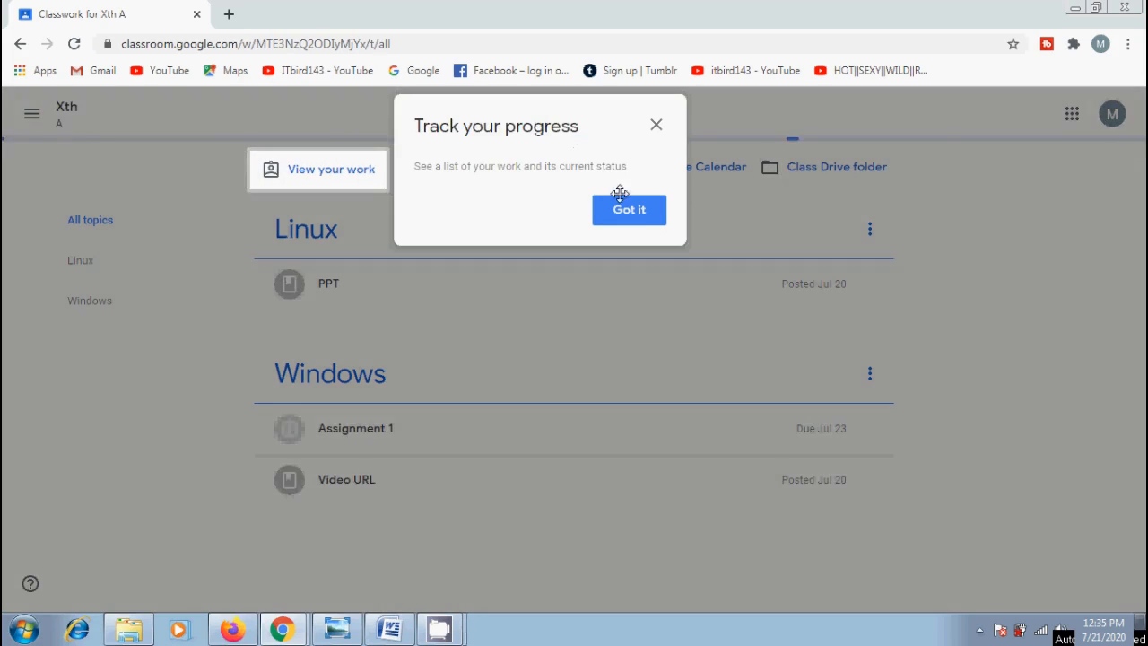
Dismiss the progress tip, open Assignment 1 under the Windows topic and turn in the student's attached PDF.
click(631, 210)
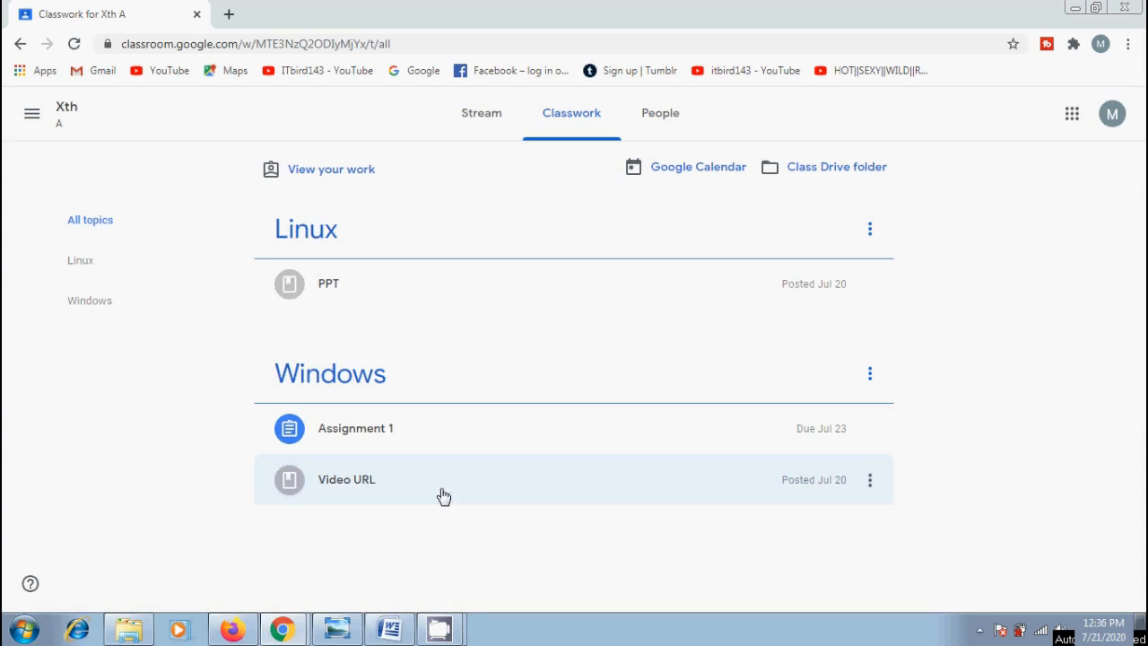
click(385, 433)
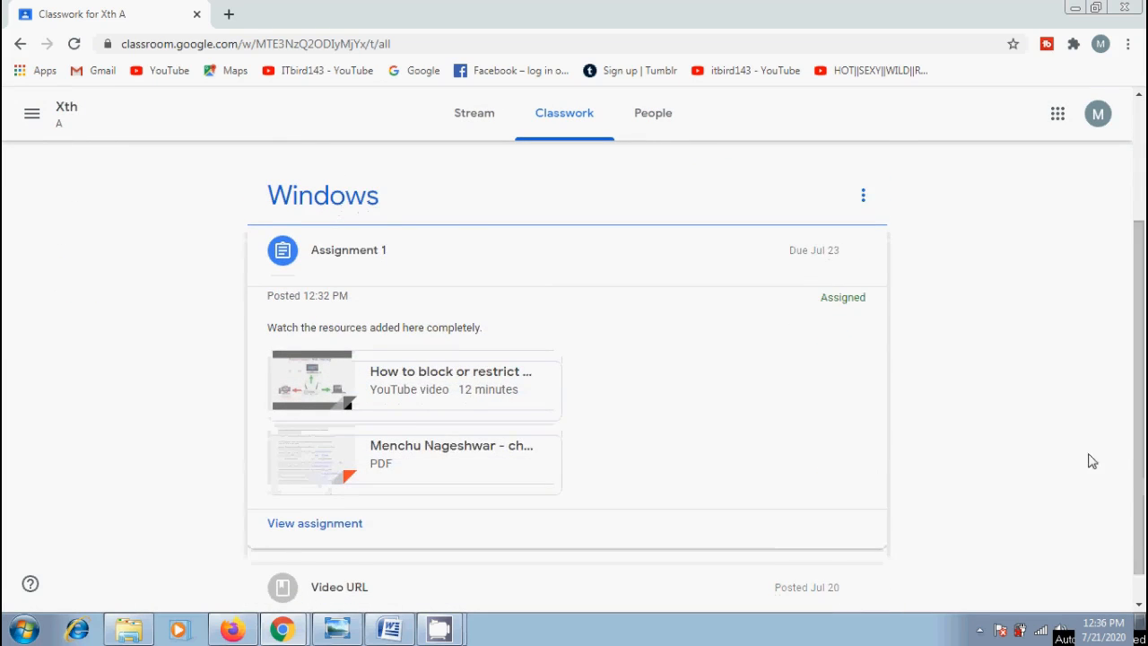
click(338, 504)
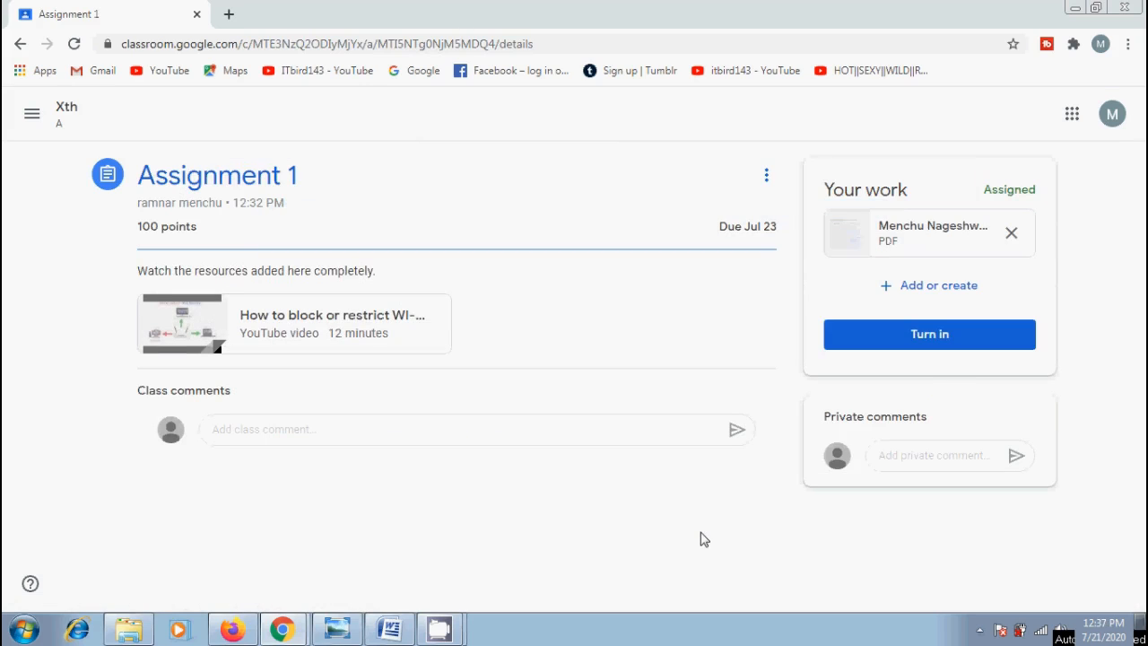
click(967, 346)
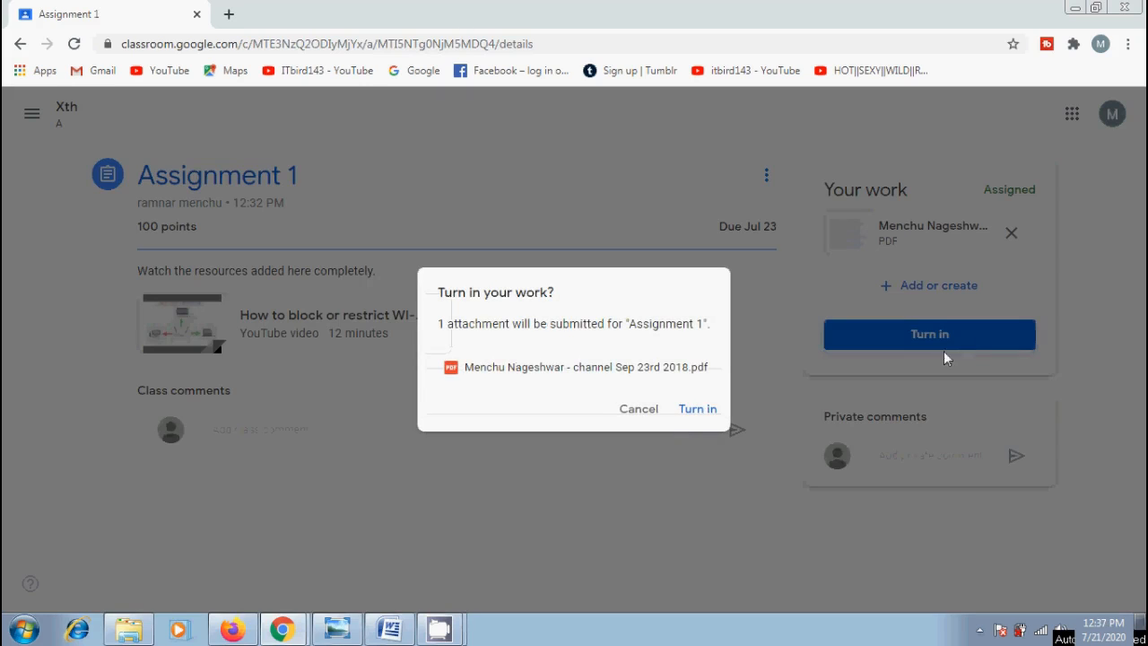
click(693, 412)
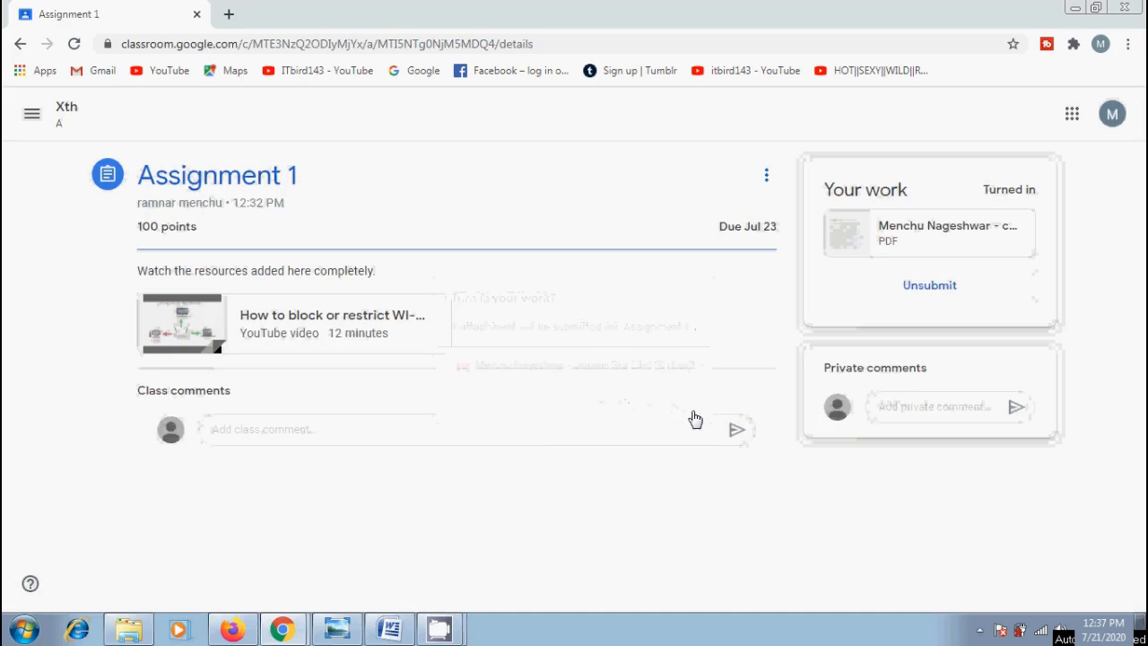
Switch to Firefox, open Assignment 1's handed-in work as the teacher and return the student's submission with a mark of 90.
click(231, 630)
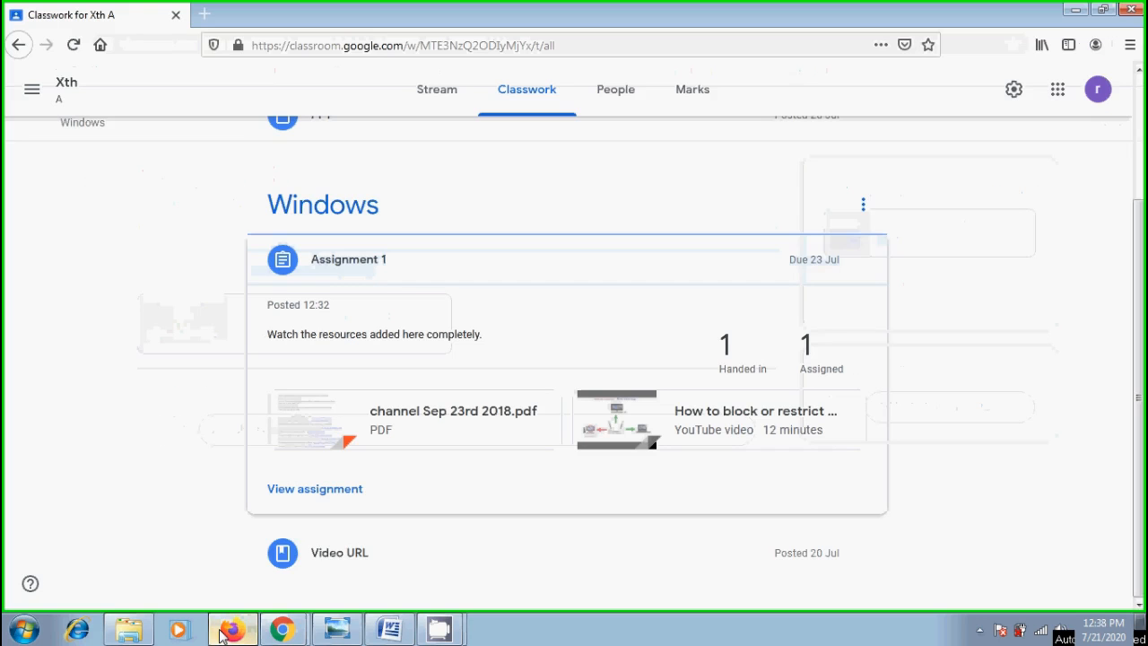
click(743, 368)
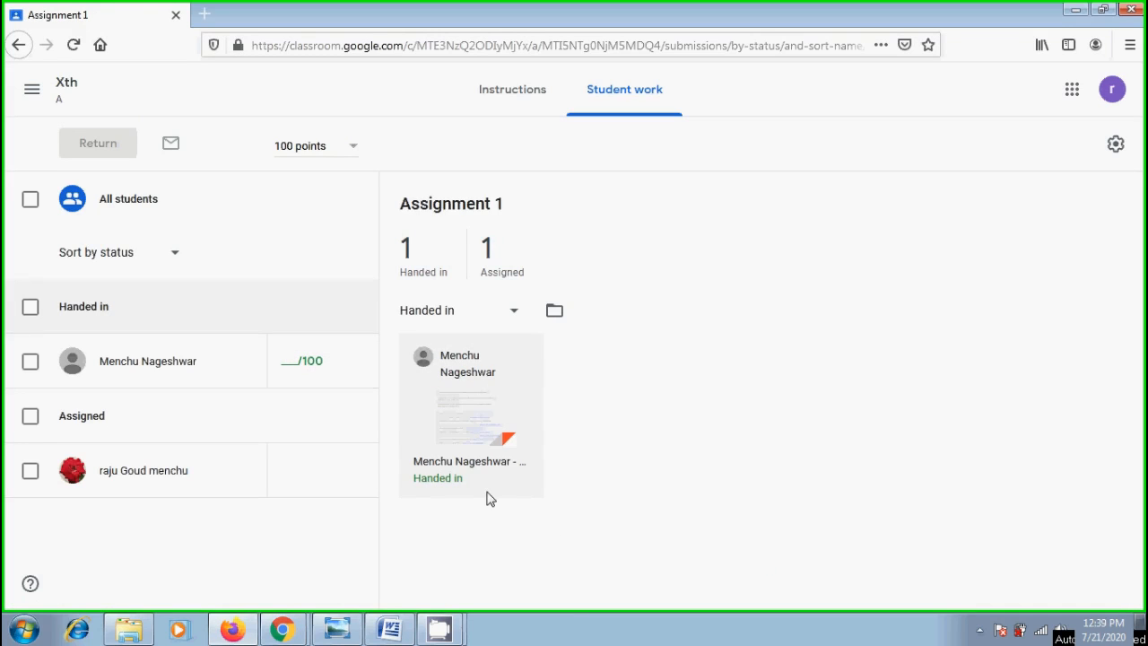
click(288, 361)
text(90)
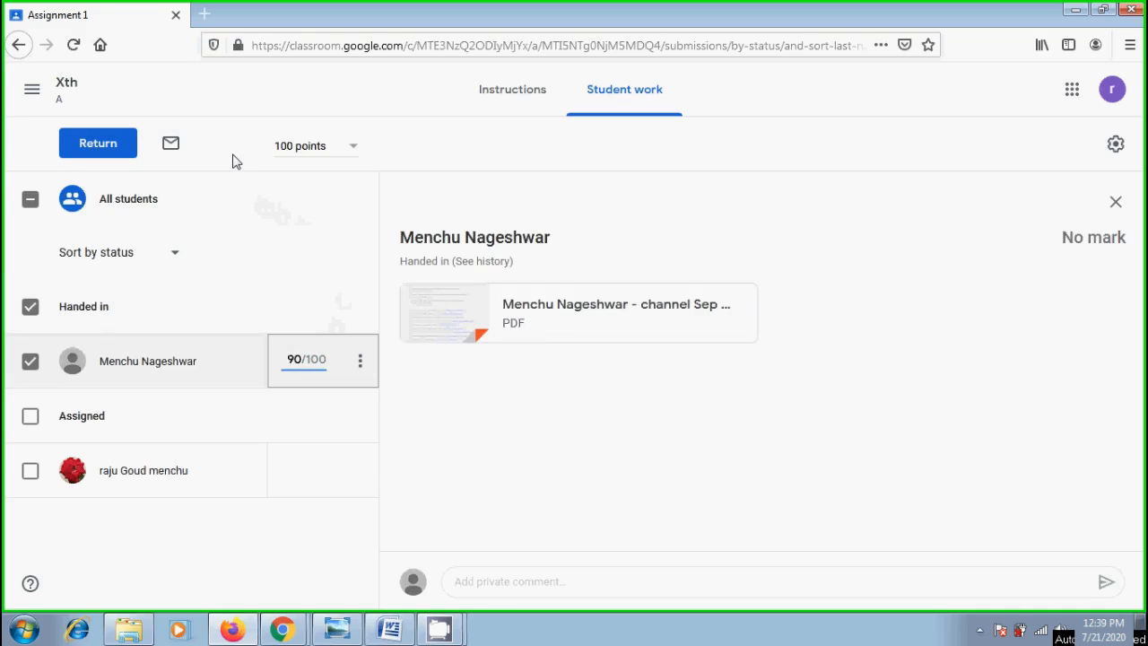
click(90, 150)
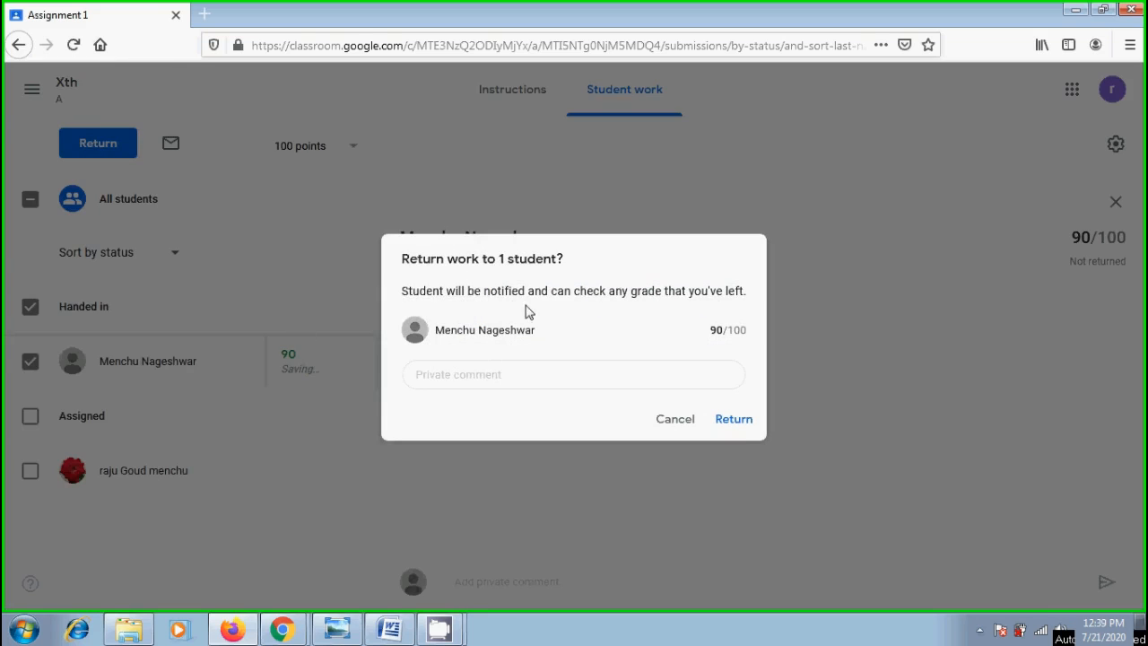
click(736, 421)
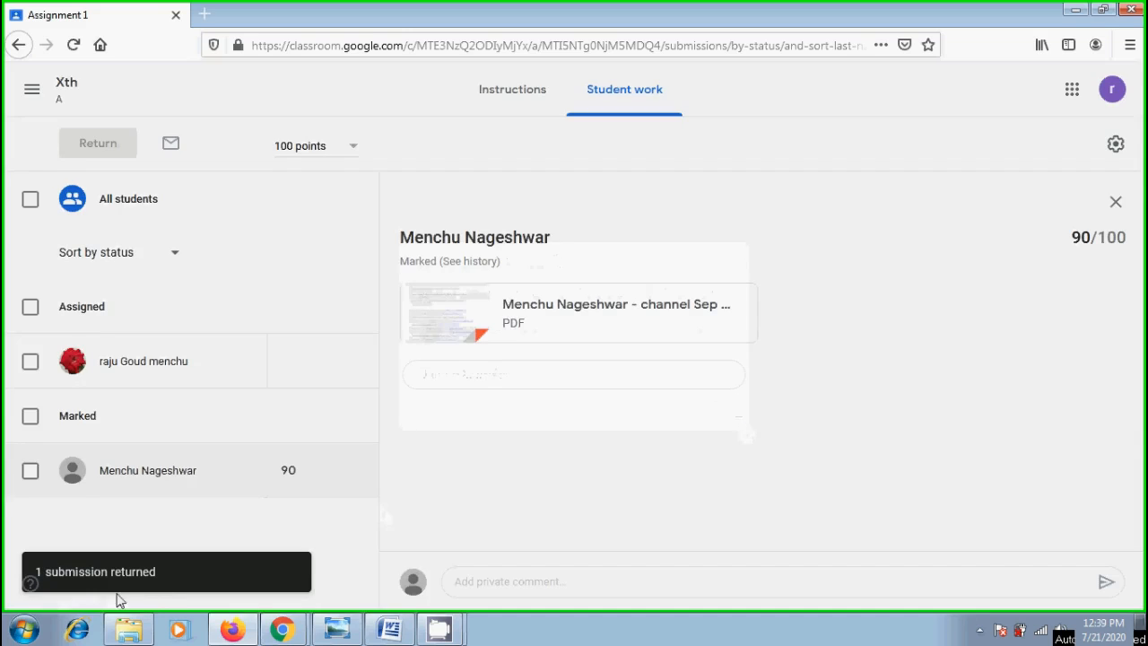
Switch to the student's Assignment 1 page in Google Chrome and reload it to check the returned grade.
mouse_move(286, 633)
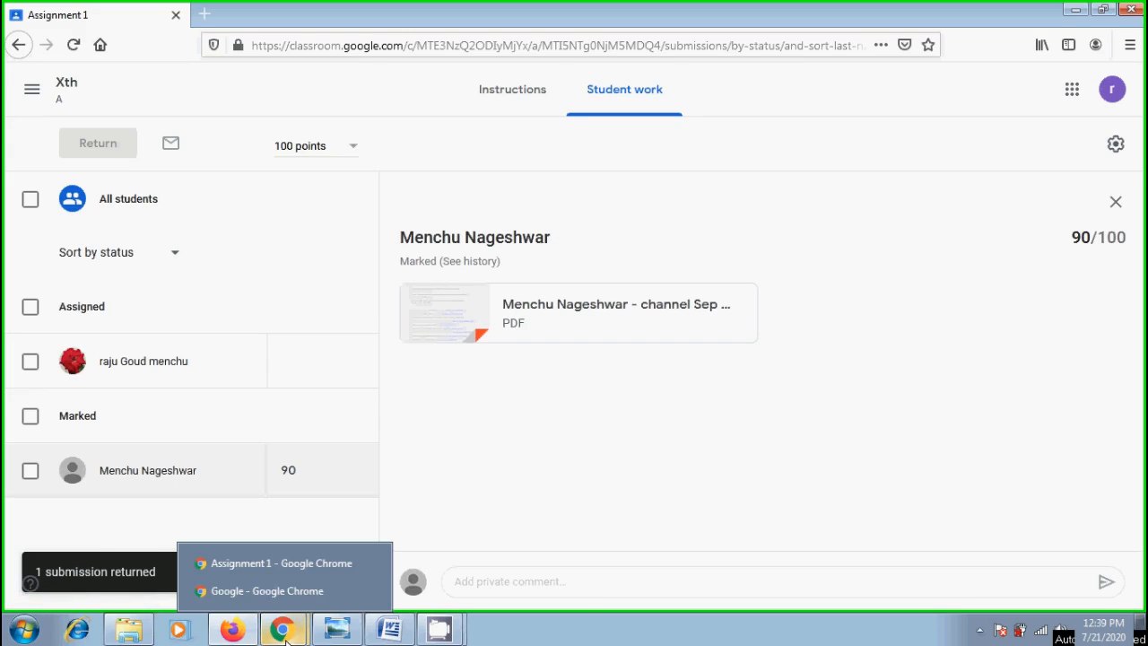
click(292, 562)
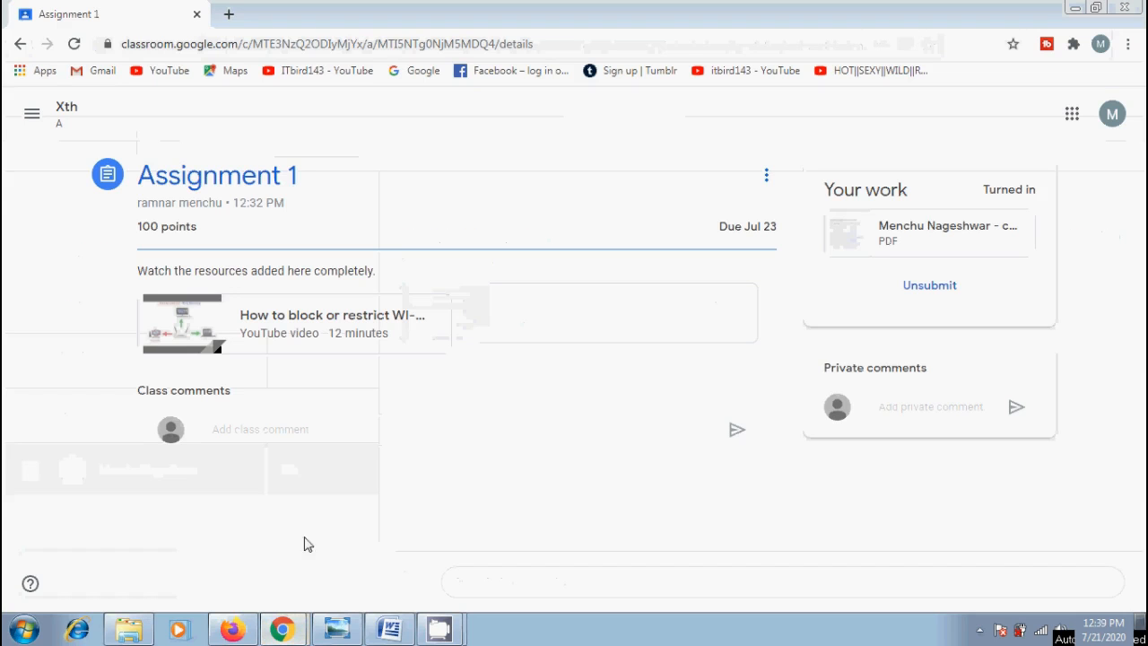
click(74, 44)
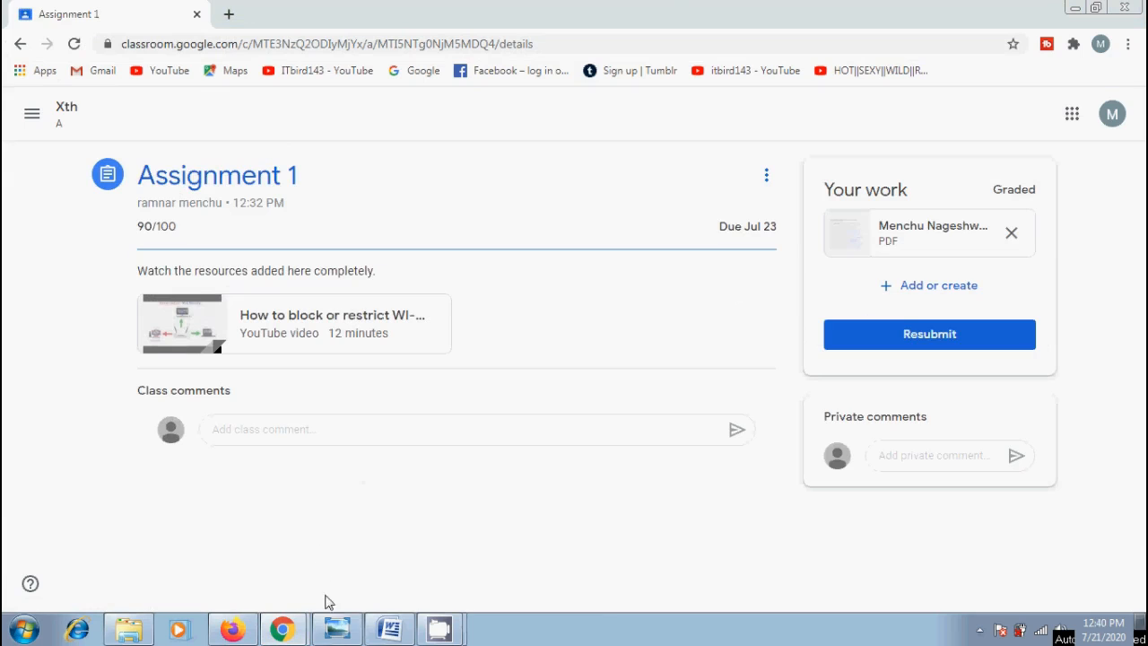
Switch to the 4creatassignment image in Windows Photo Viewer, then minimize all open windows to show the desktop.
click(334, 630)
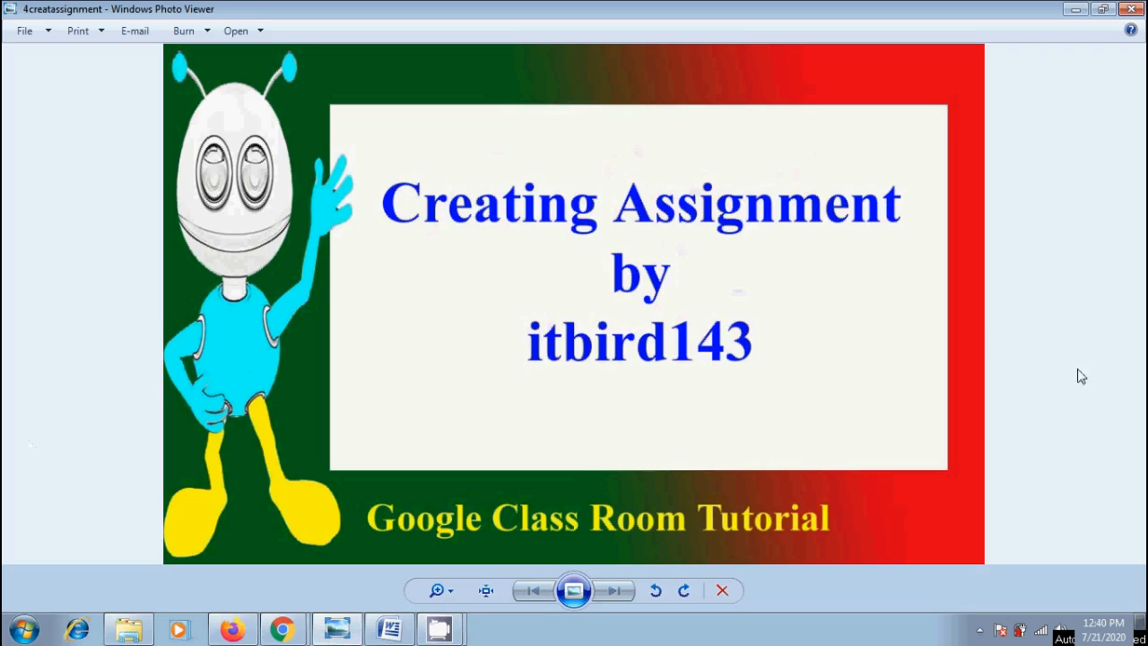
click(1081, 9)
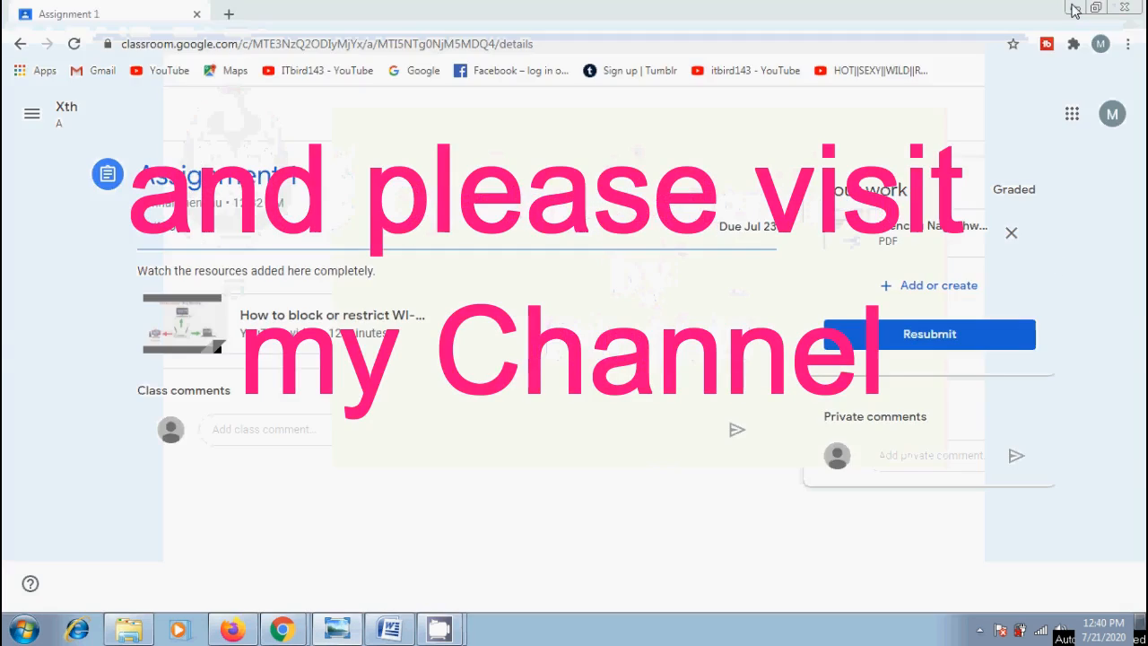
click(1076, 9)
click(1073, 9)
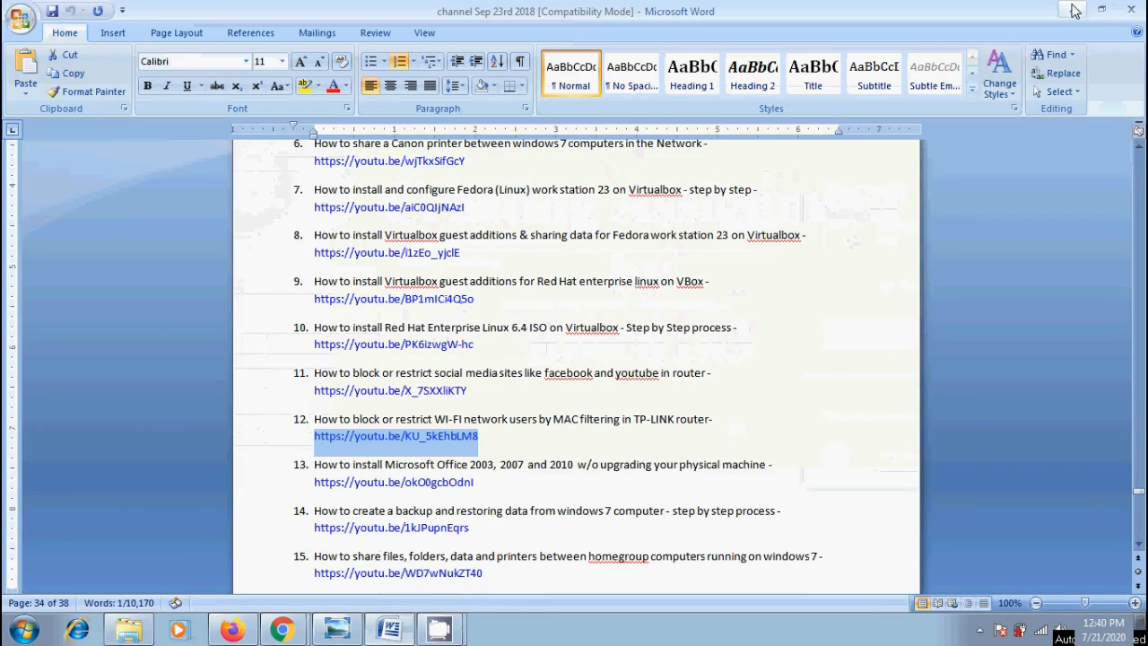
click(1077, 9)
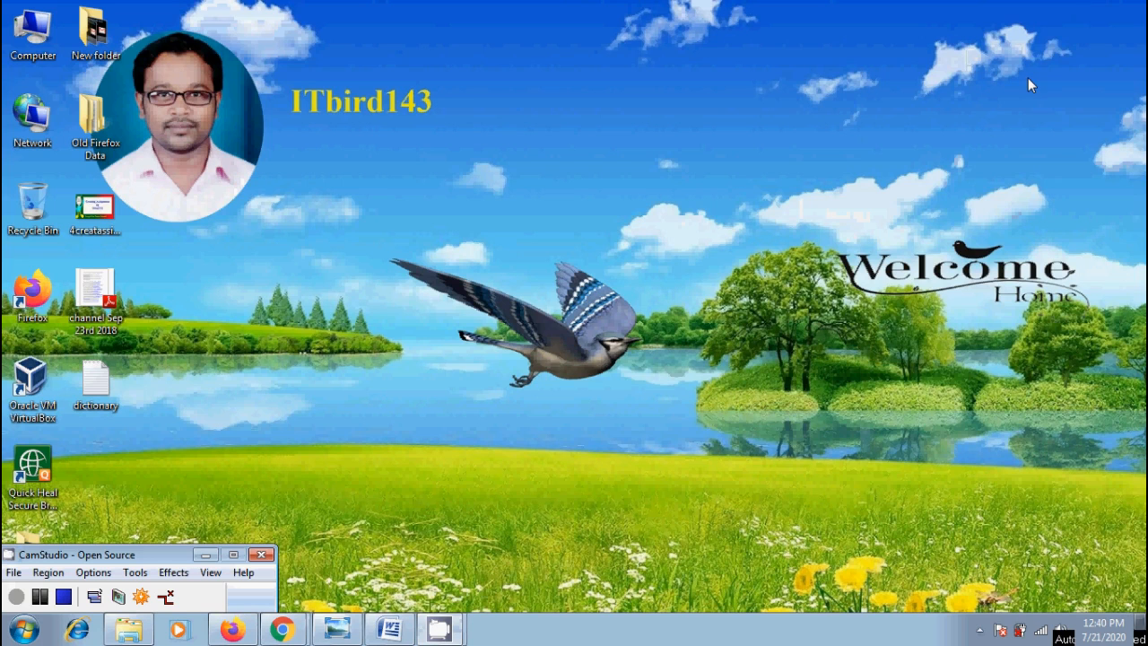